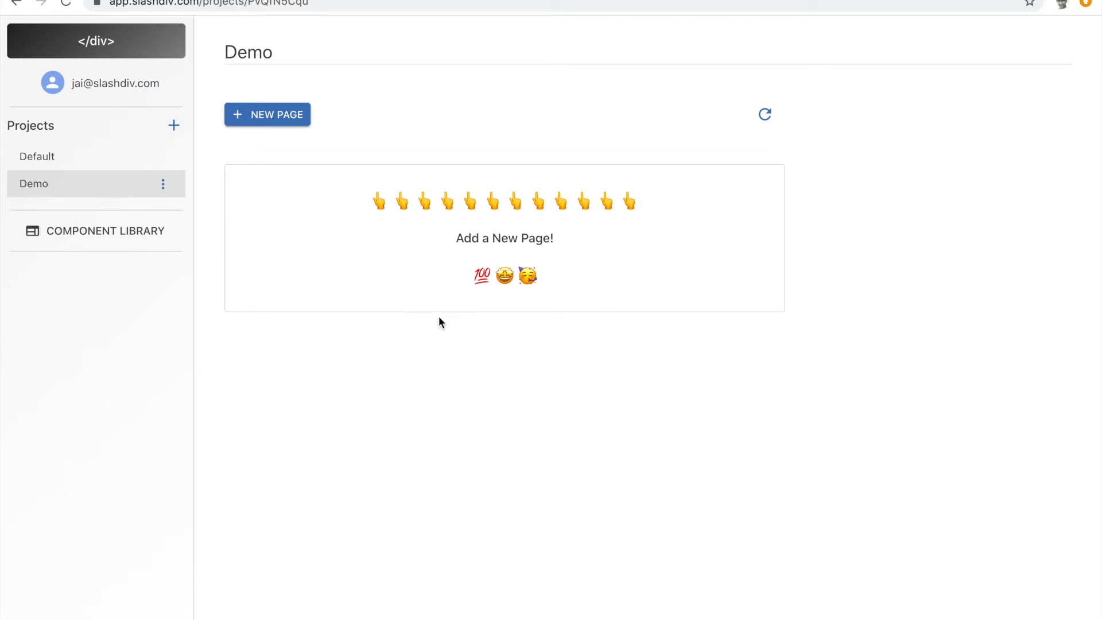
Step: Create a new page with the Material UI design system in the Demo project and name it "Tada Todo"
left_click(270, 116)
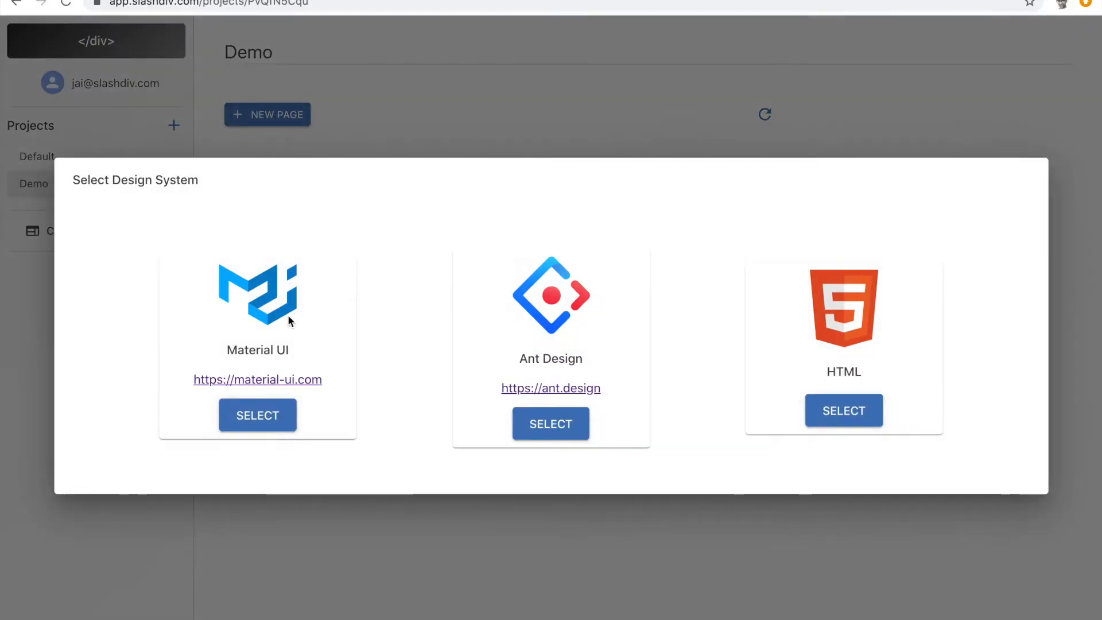
left_click(257, 413)
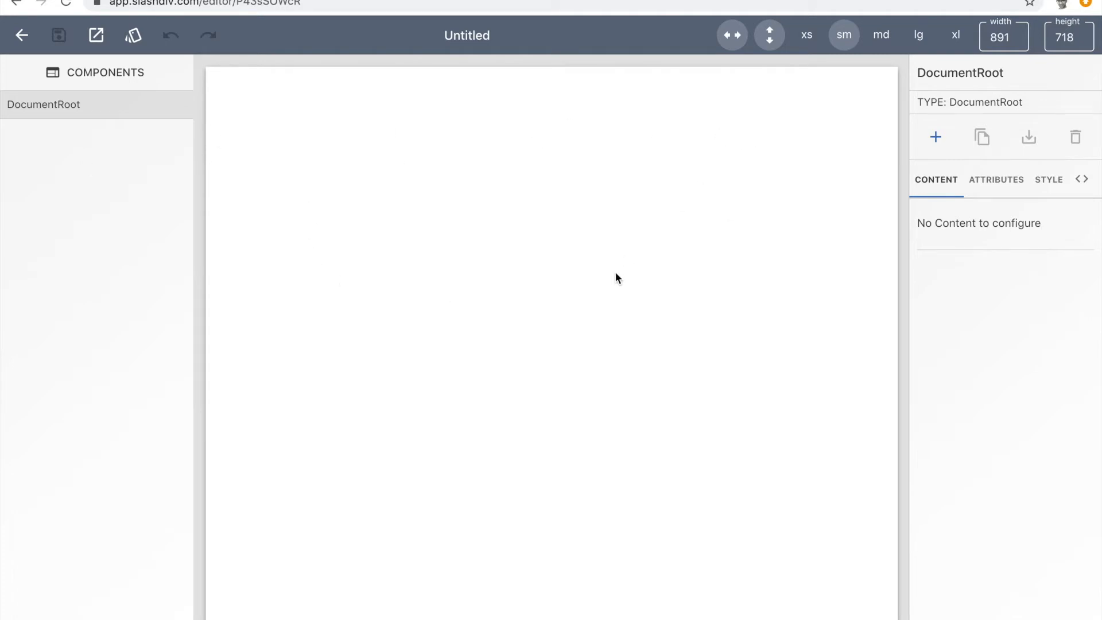
left_click(471, 35)
double_click(319, 37)
type("Tada Todo")
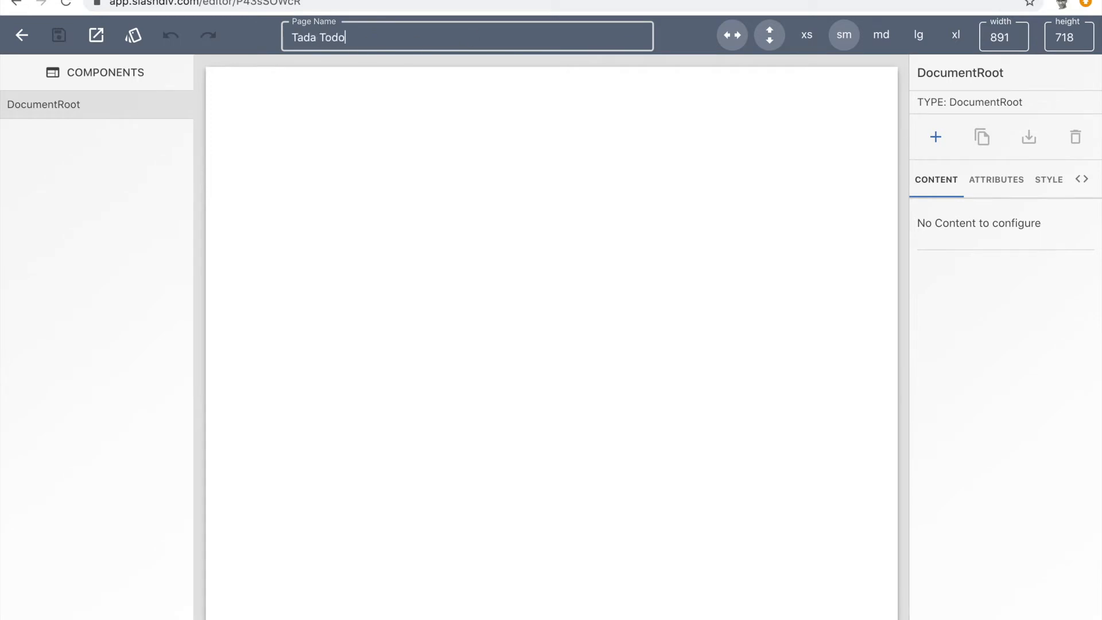
key("Return")
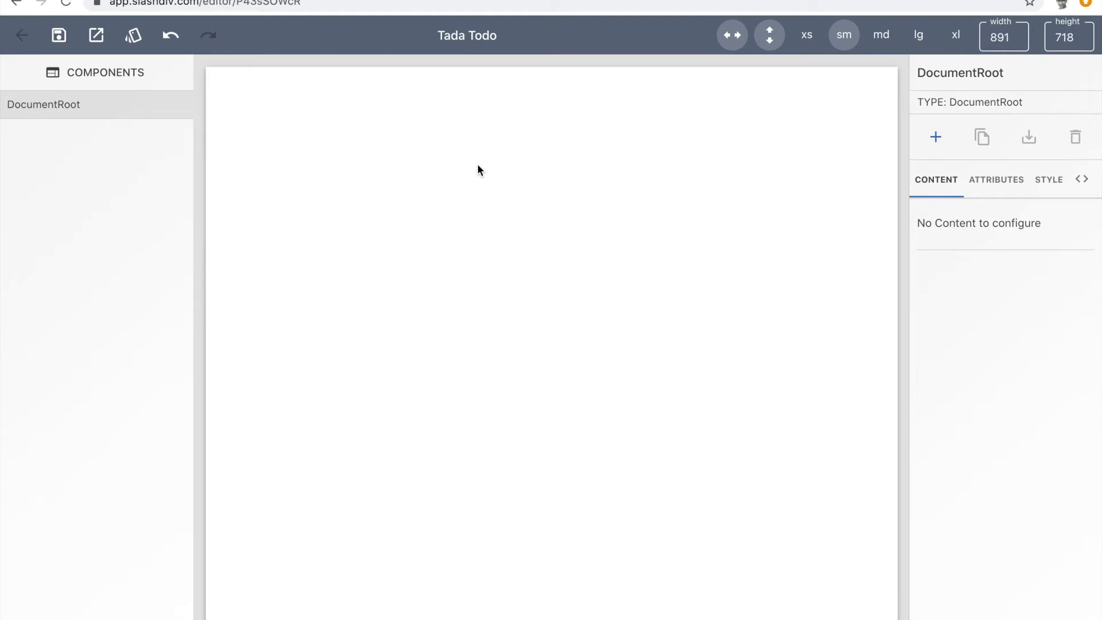
Step: Add an App Bar component to the document root, finding it with the search term "app"
left_click(936, 138)
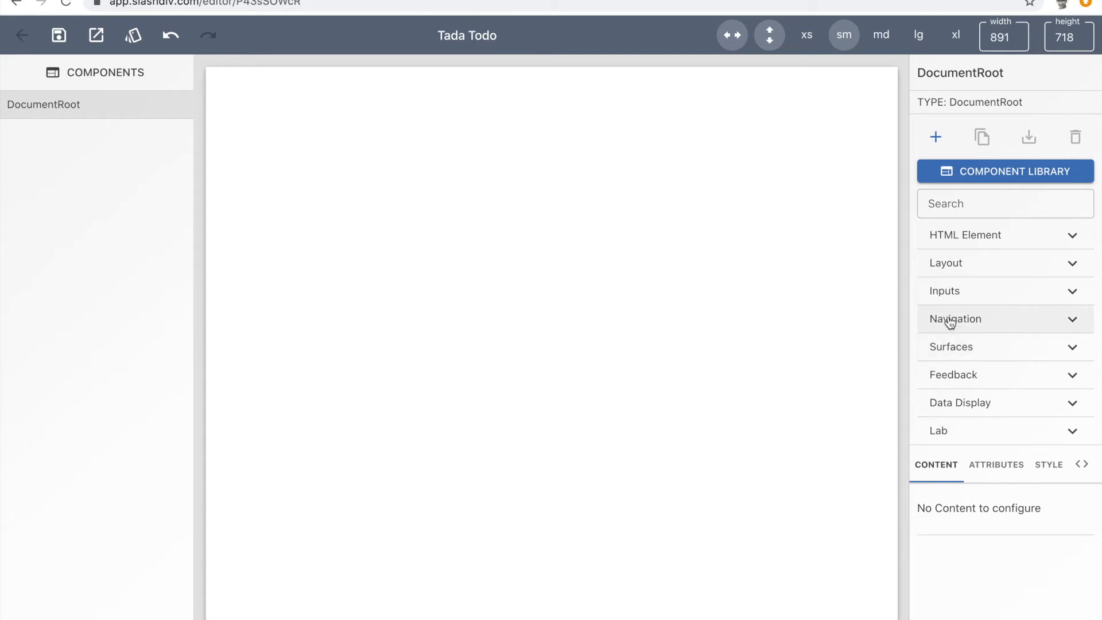
left_click(946, 206)
type("app")
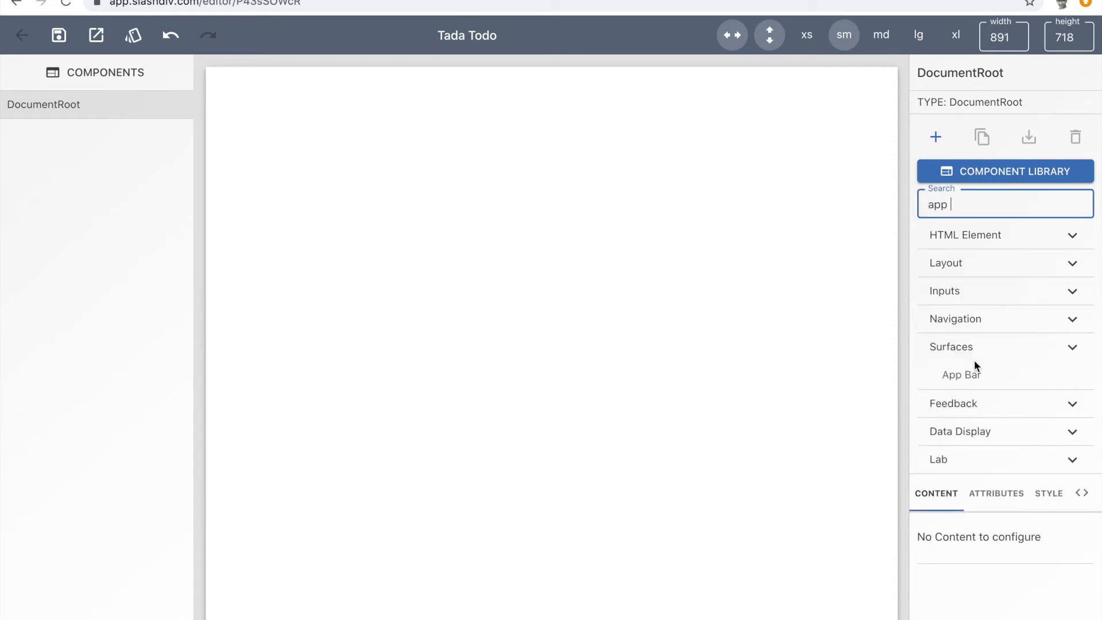
left_click(973, 374)
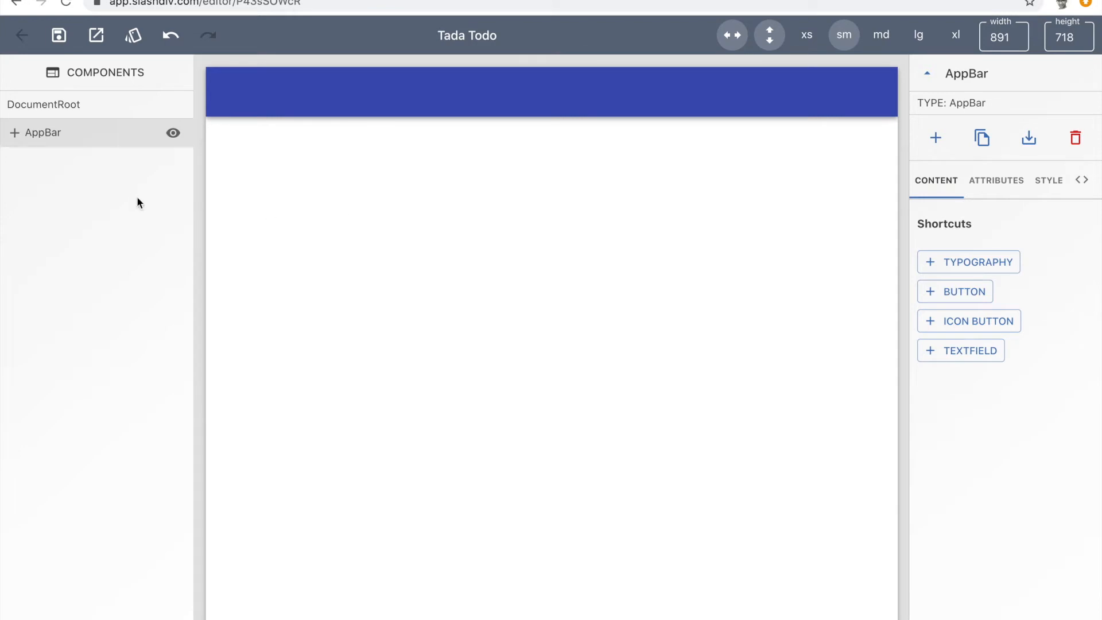
left_click_drag(44, 132, 33, 112)
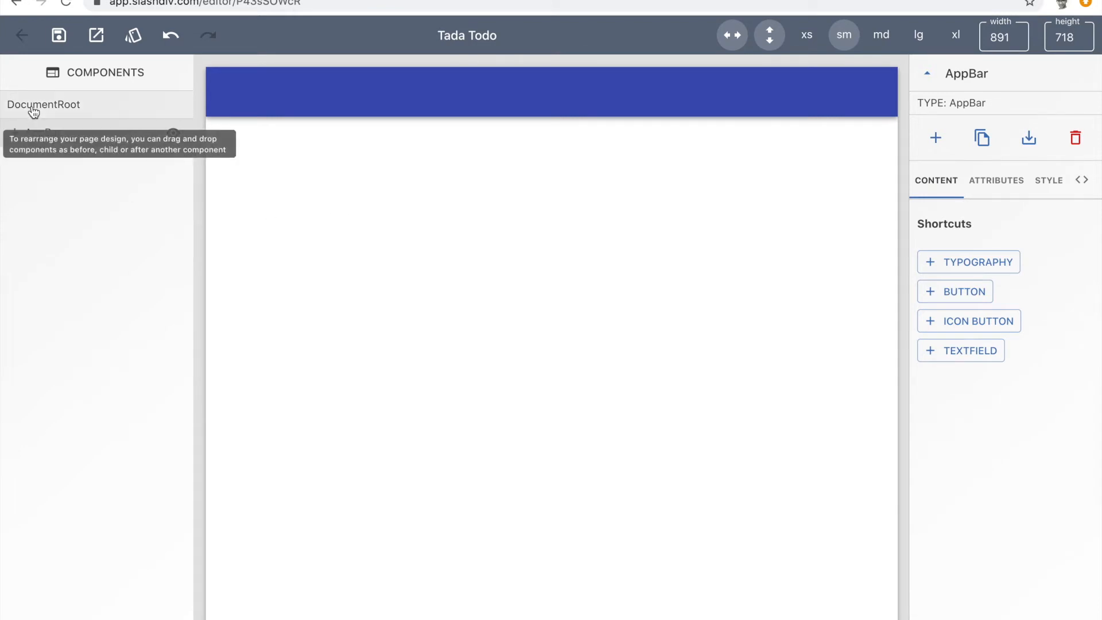
Step: Add a Typography element inside the app bar's Toolbar and set its display text to "Tada Todo"
left_click(15, 132)
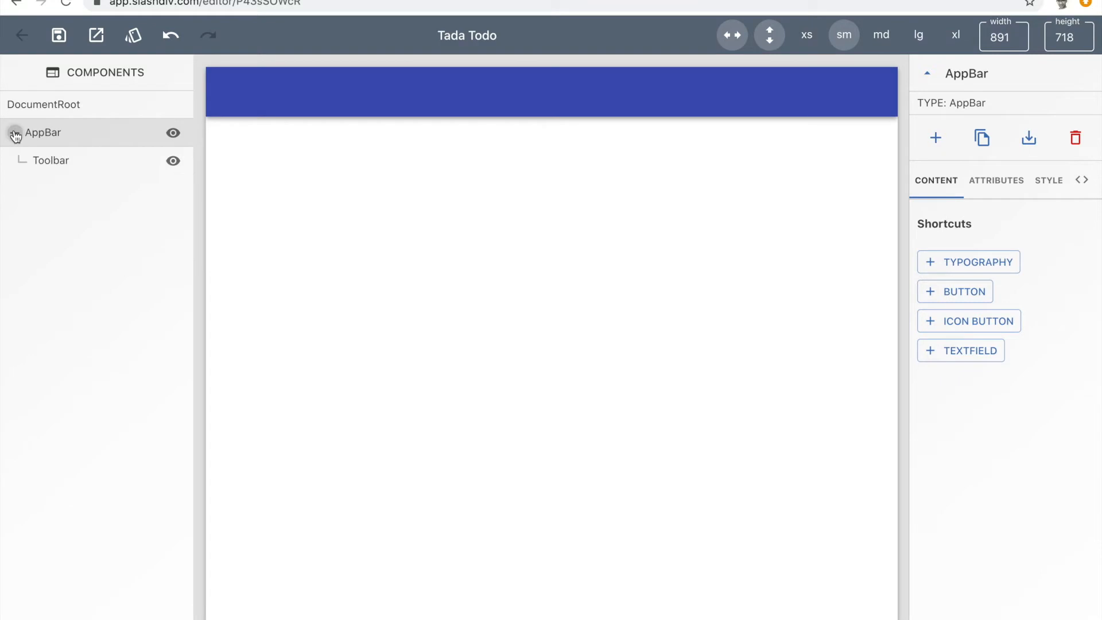
left_click(66, 165)
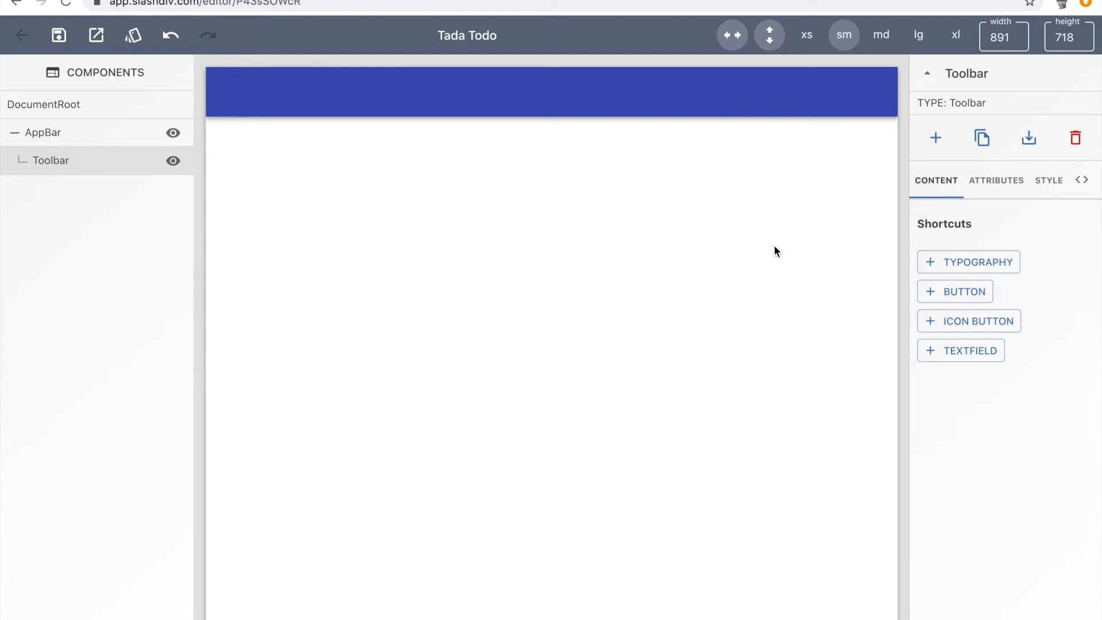
left_click(948, 263)
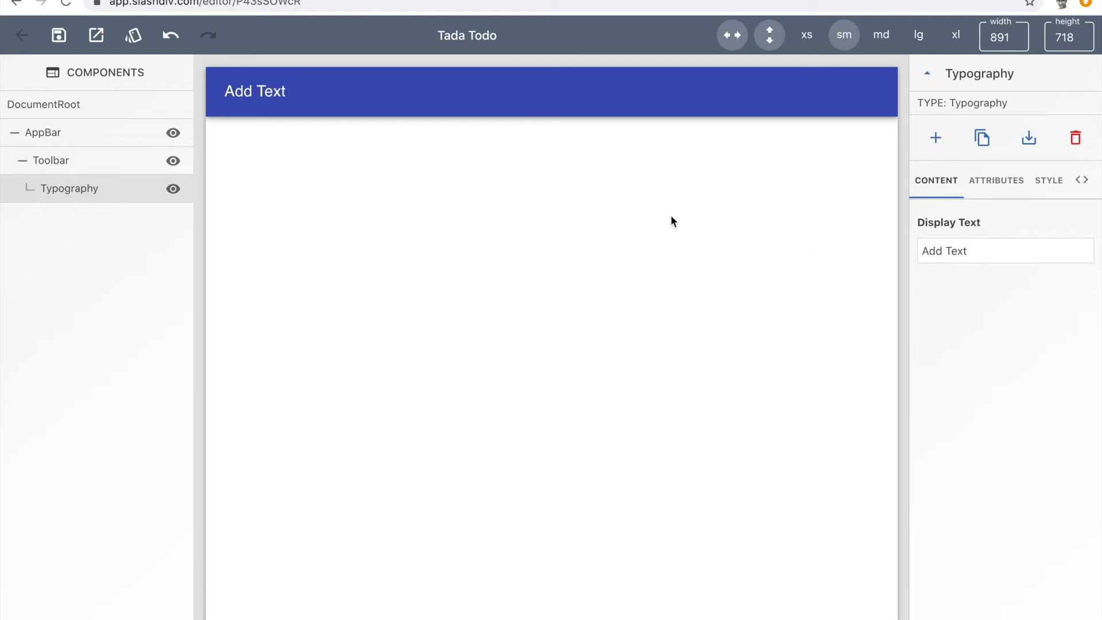
left_click(943, 254)
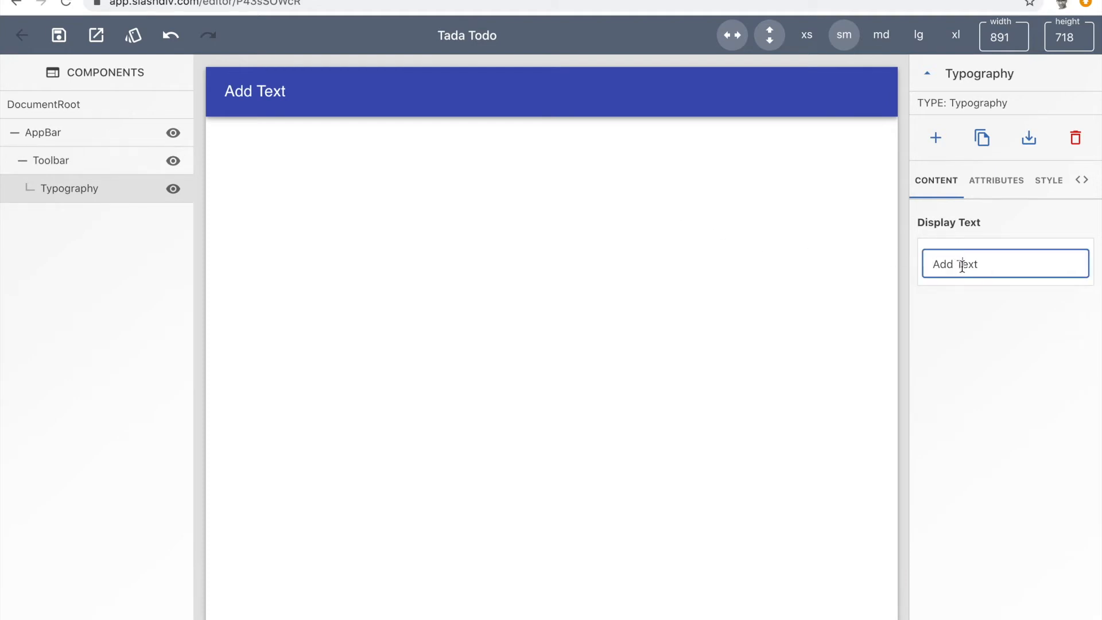
triple_click(962, 267)
type("Tada Todo")
key("Return")
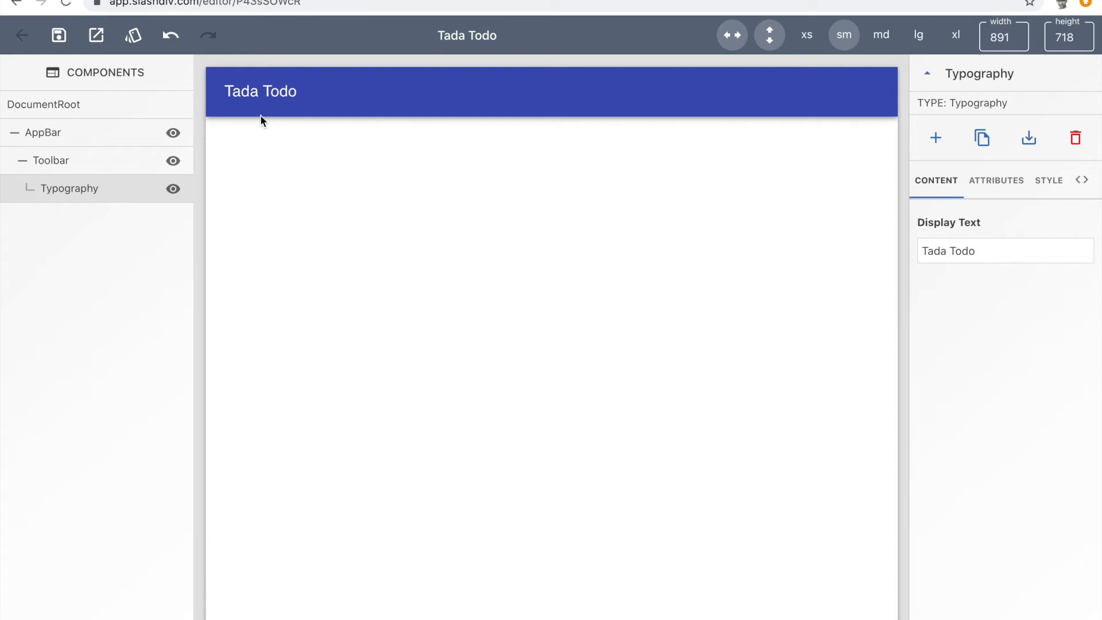
Step: Try the h5 variant on the Tada Todo title text and set it back to h6
left_click(999, 185)
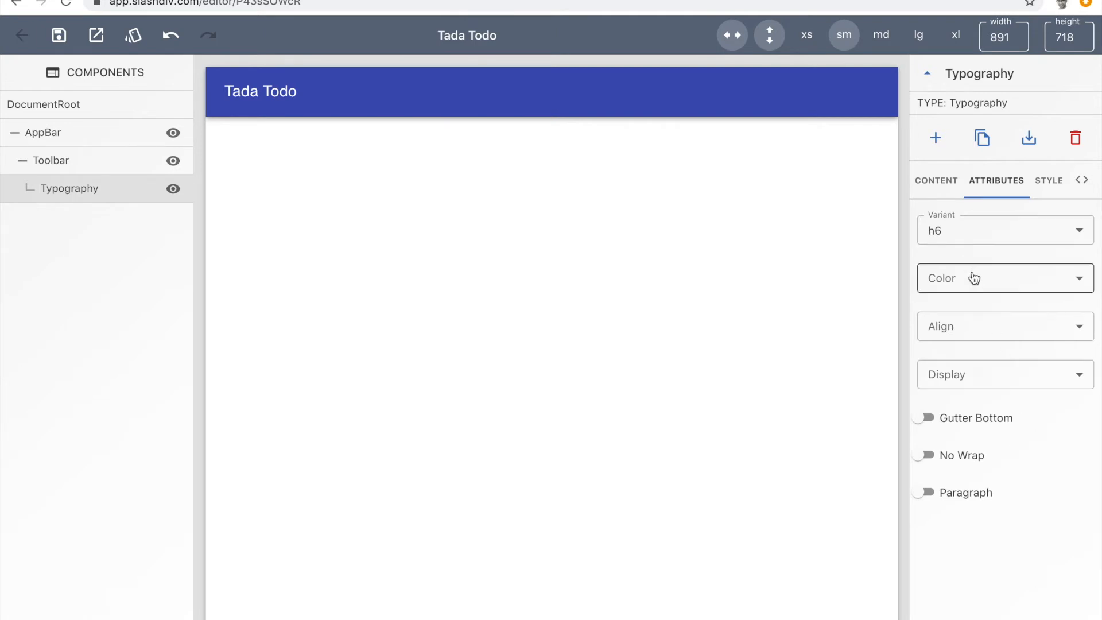
left_click(967, 237)
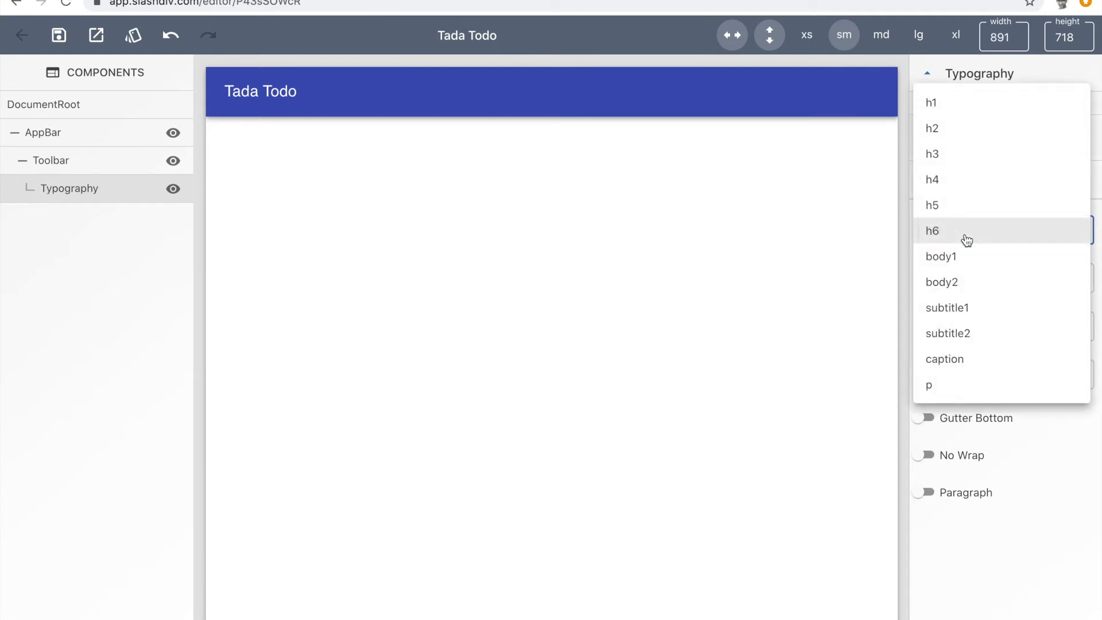
left_click(955, 207)
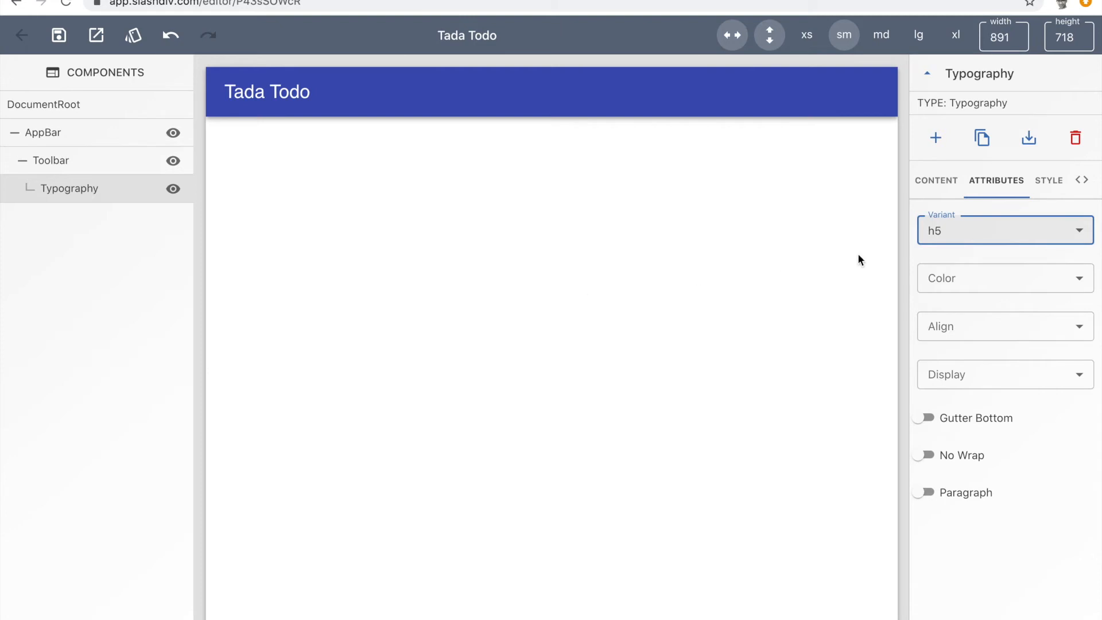
left_click(940, 234)
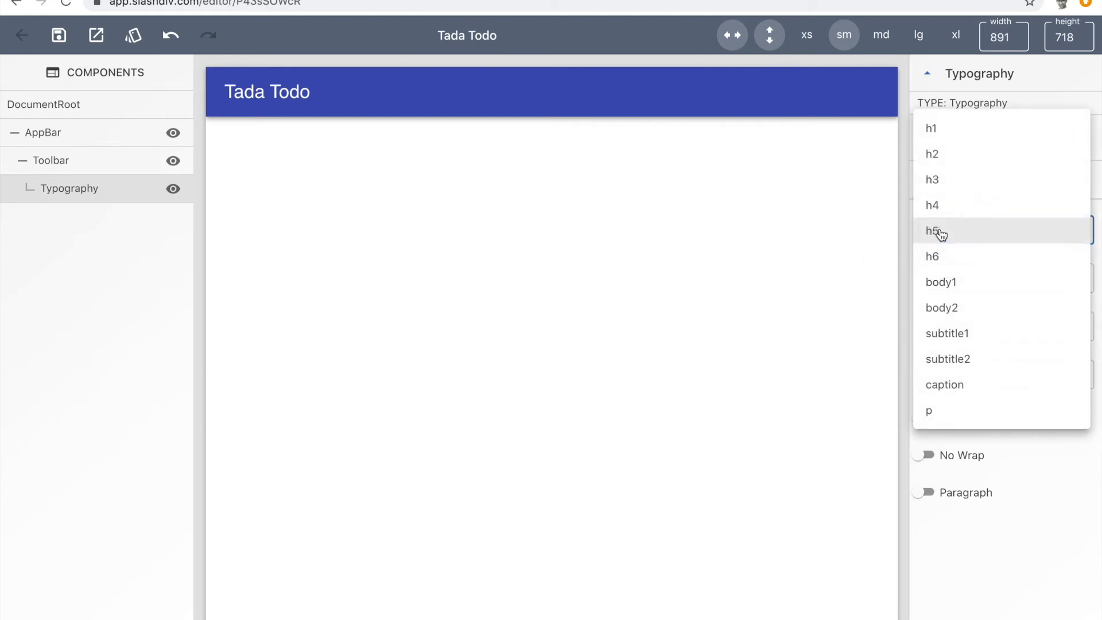
left_click(942, 255)
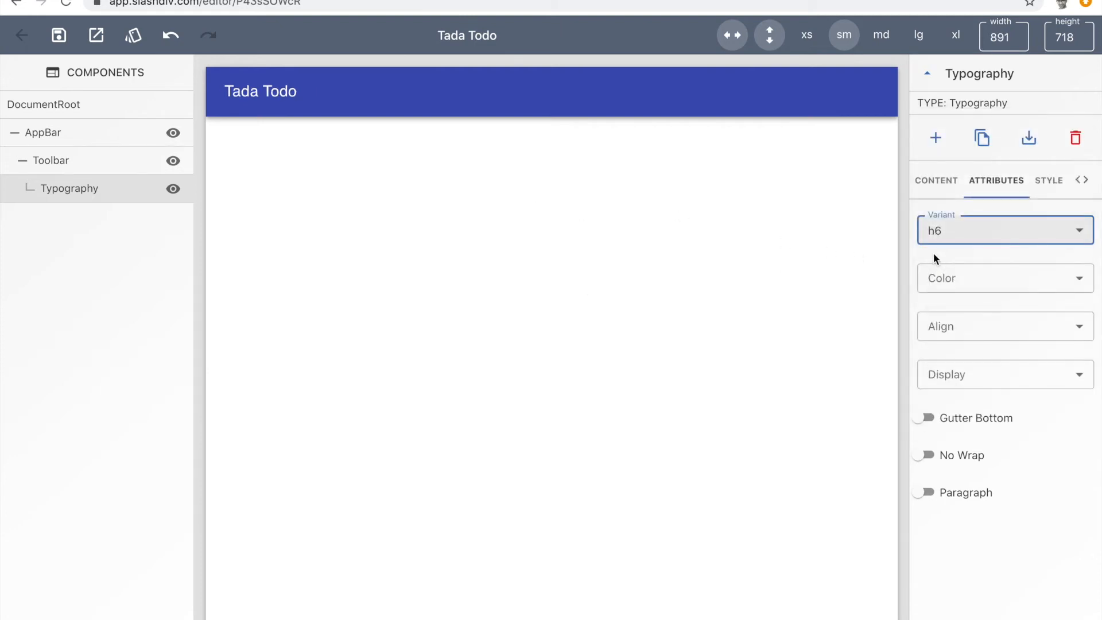
Step: Examine the style settings available for the title text, including the list of additional CSS properties
left_click(1047, 182)
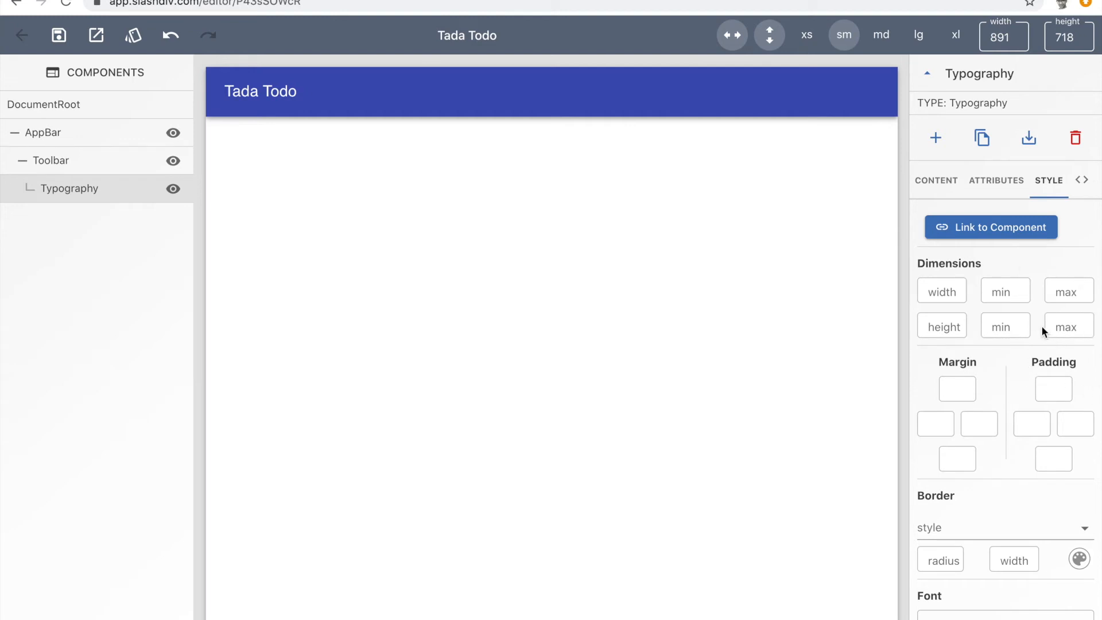
scroll(1041, 332, "down", 2)
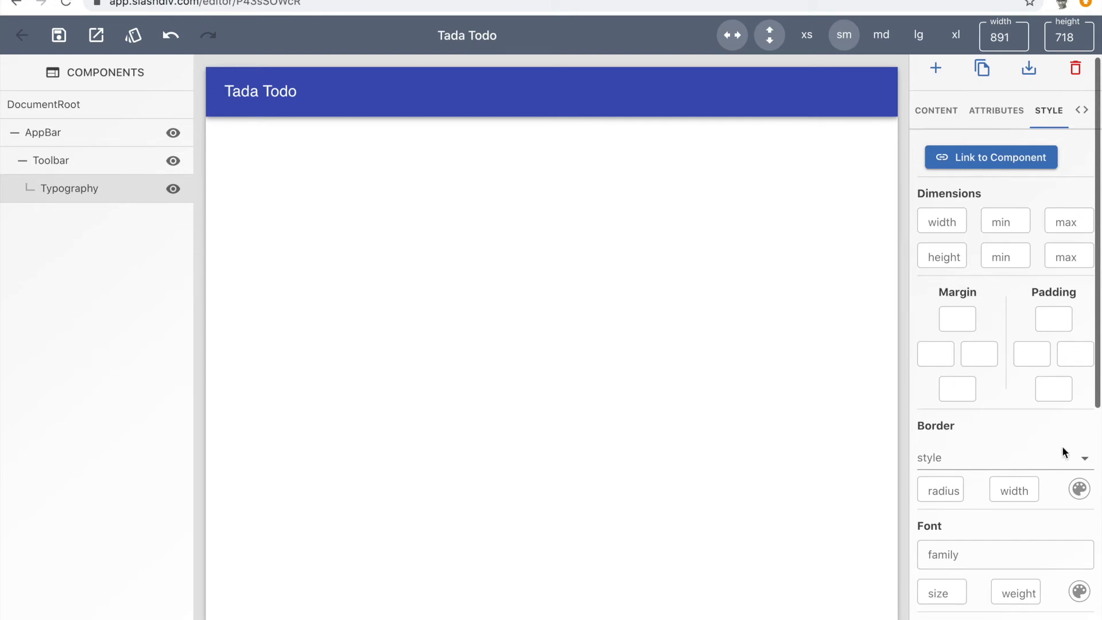
scroll(991, 298, "down", 1)
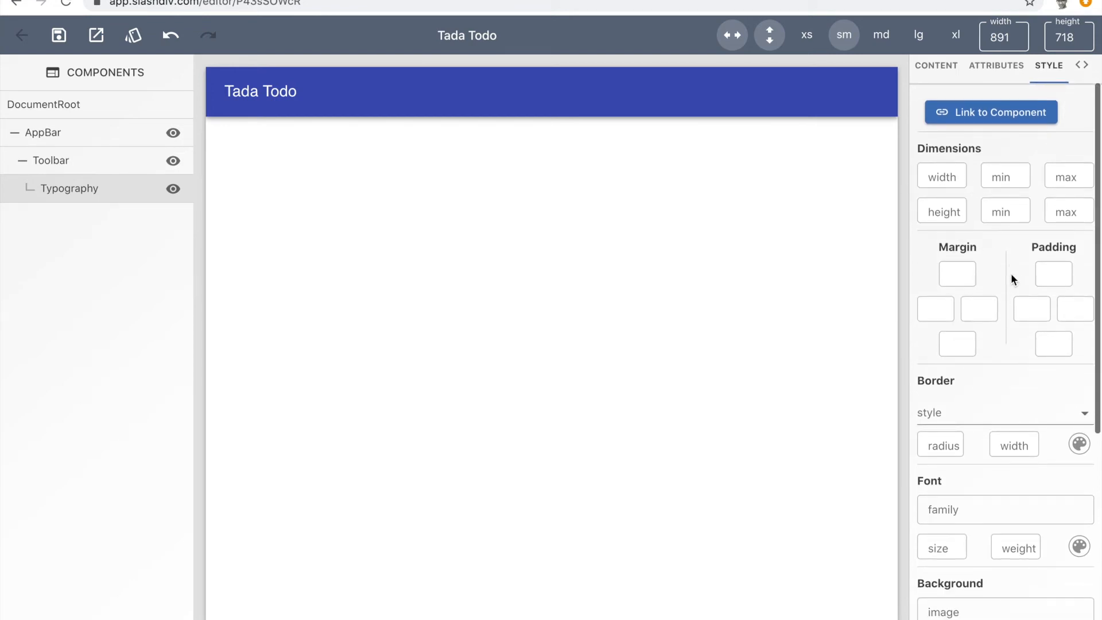
scroll(1012, 273, "down", 5)
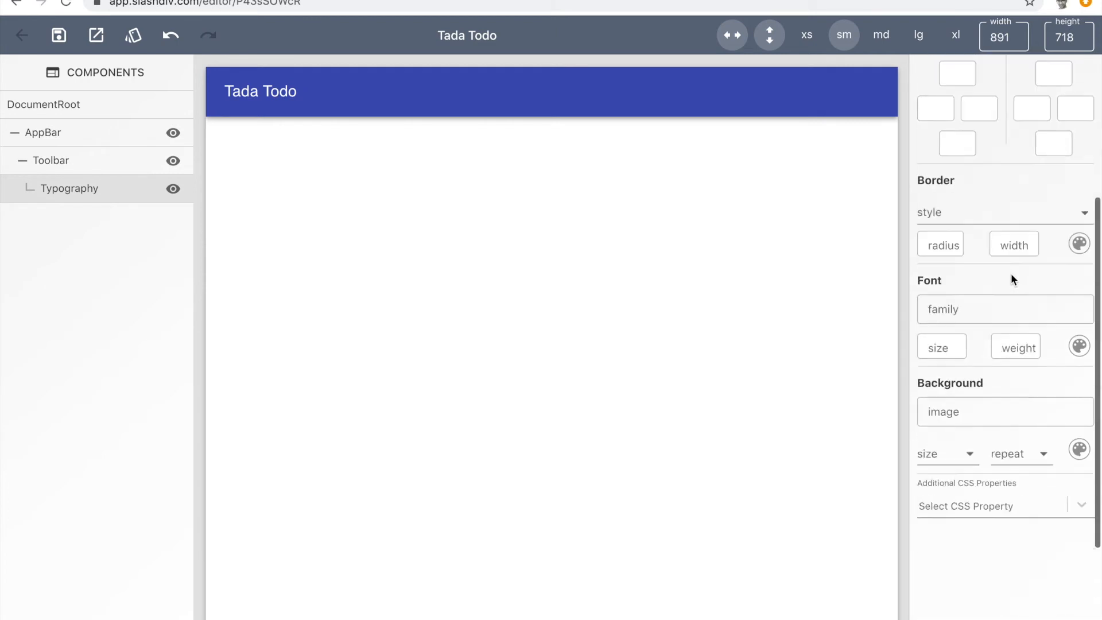
scroll(1011, 274, "down", 1)
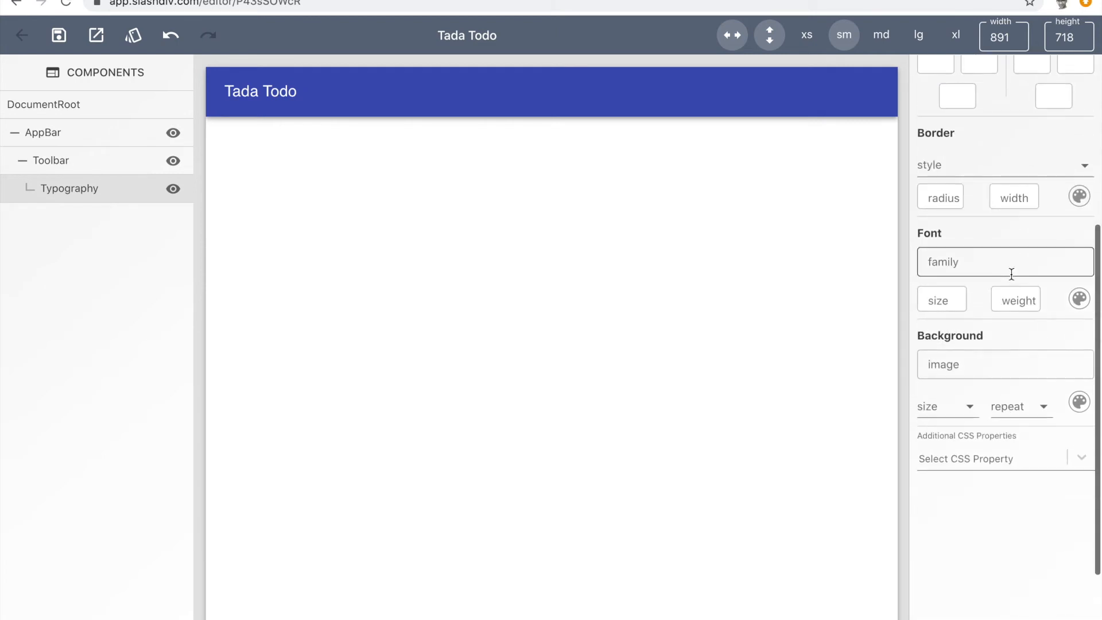
left_click(945, 459)
scroll(947, 465, "down", 7)
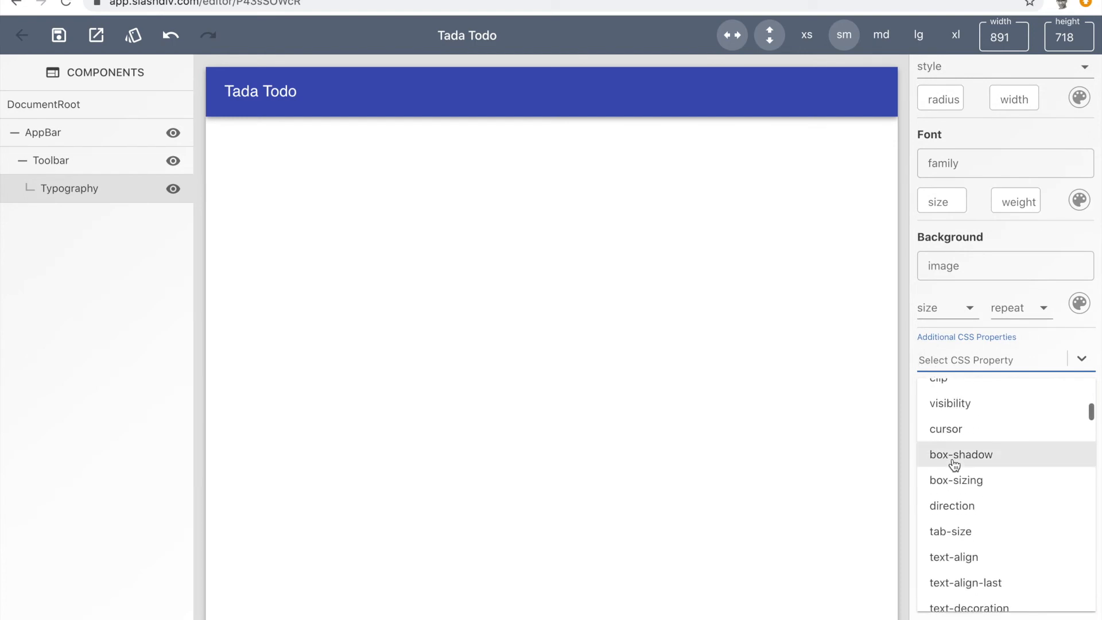
left_click(903, 282)
Step: Center the title in the app bar by setting its left and right margins to auto
scroll(970, 304, "up", 5)
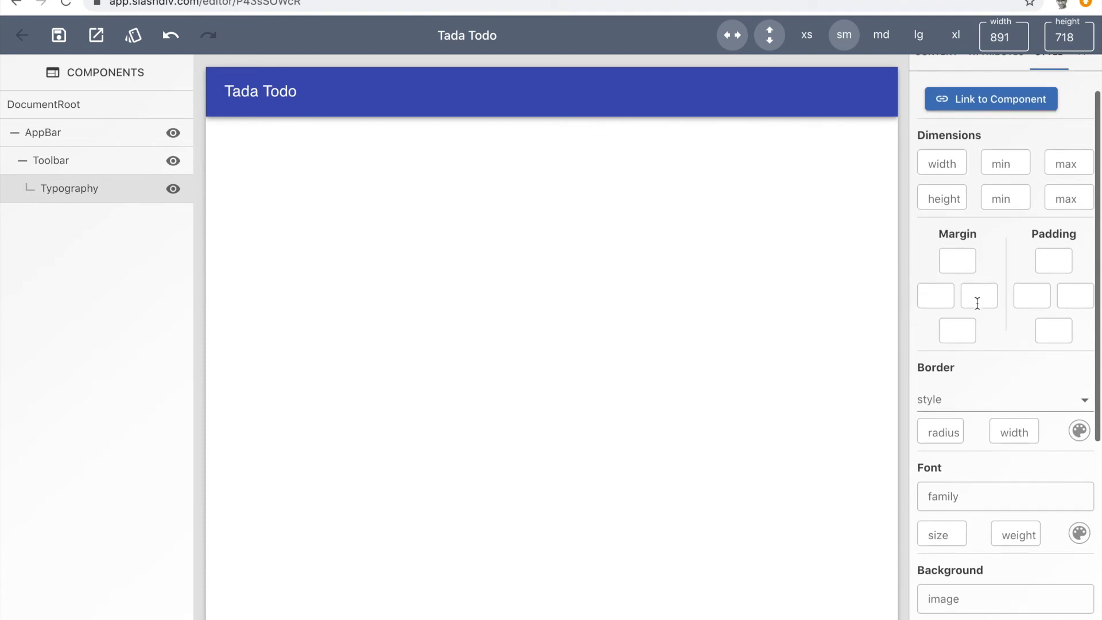
left_click(931, 295)
type("auto")
key("Tab")
type("auto")
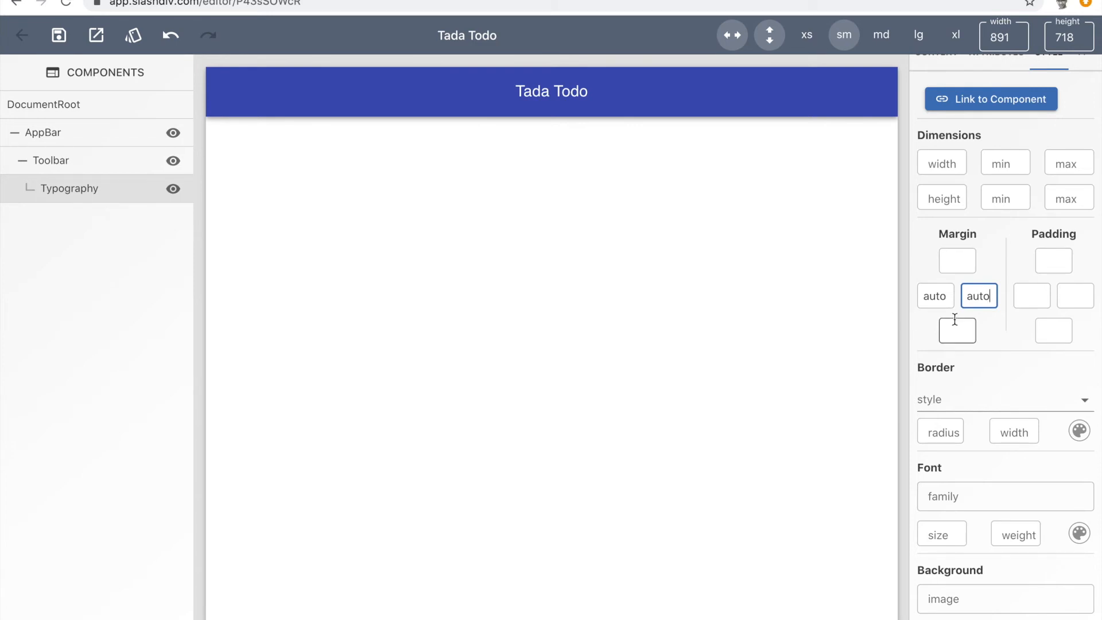
left_click(918, 325)
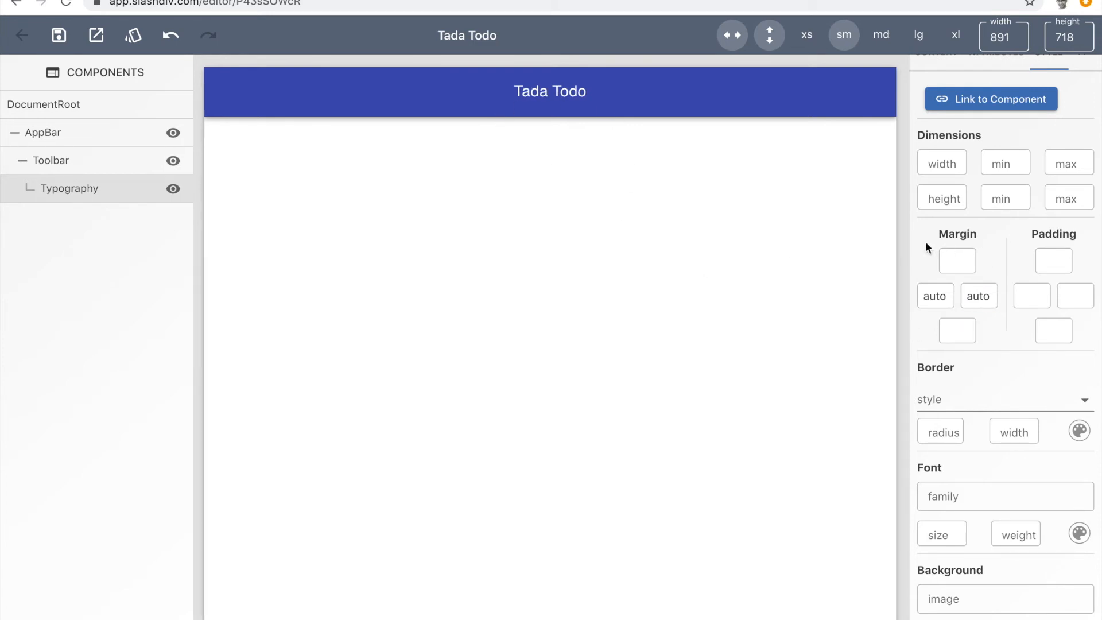
Step: Add an Avatar component as a child of the Toolbar, finding it with the search term "avatar"
scroll(925, 247, "up", 1)
left_click(98, 166)
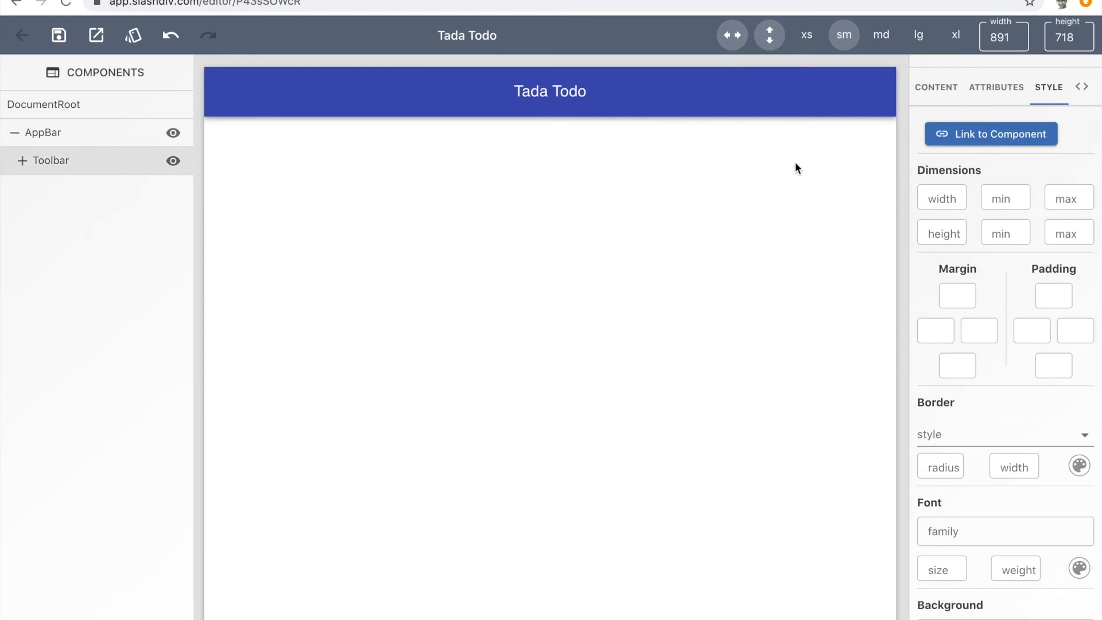
scroll(977, 130, "up", 2)
left_click(936, 180)
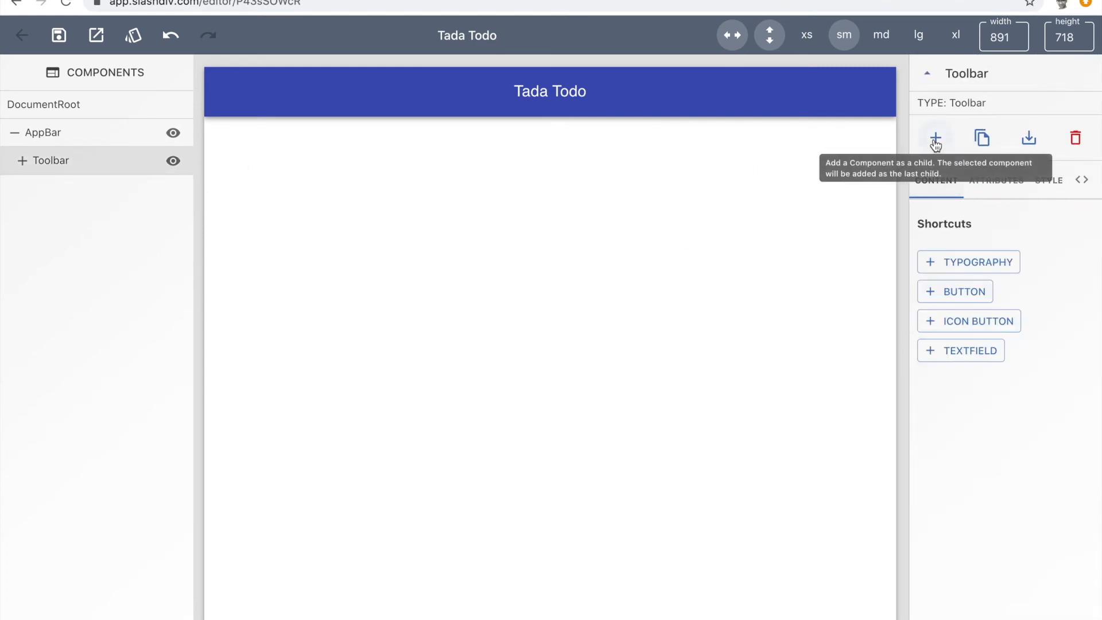
left_click(936, 139)
left_click(928, 204)
type("ava")
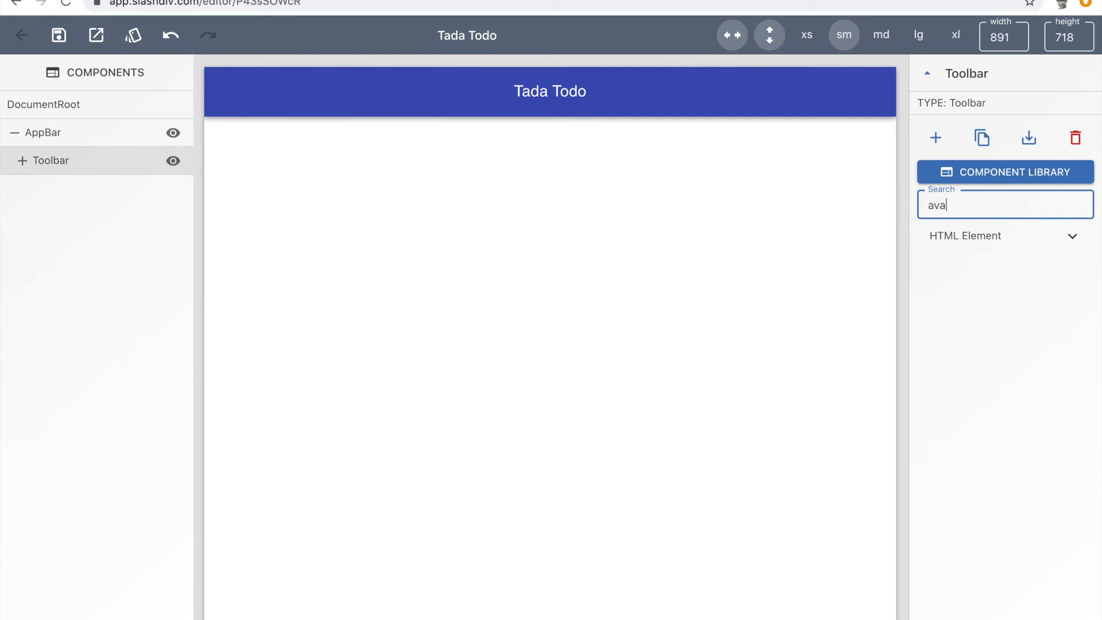
type("tar")
left_click(960, 431)
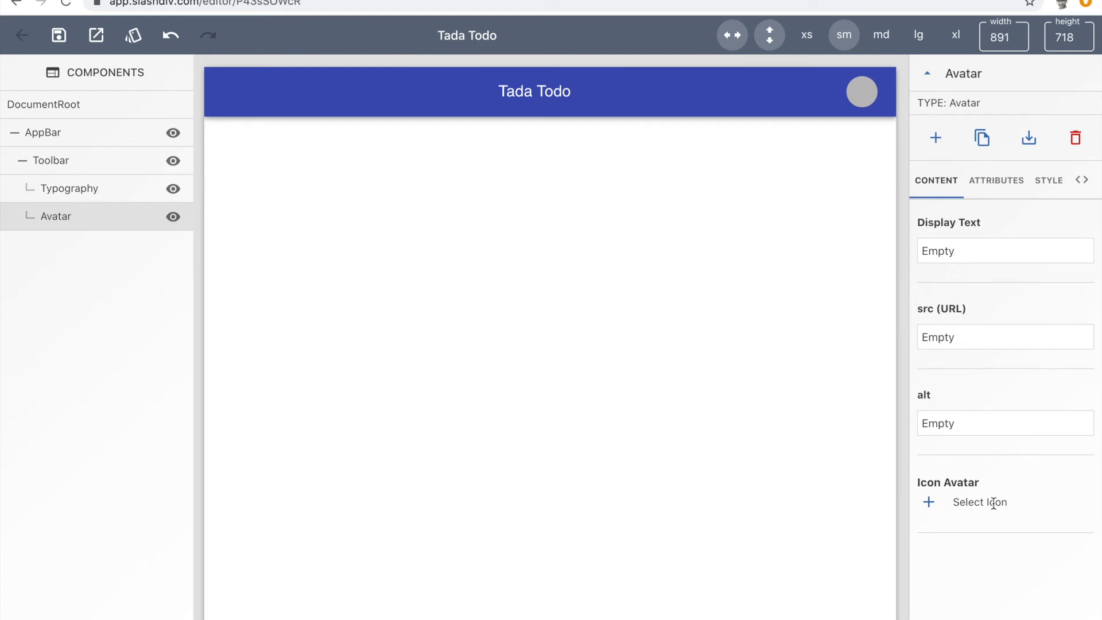
Step: Set the avatar's icon to the Filled-style Person icon, found by searching the icons for "person"
left_click(929, 503)
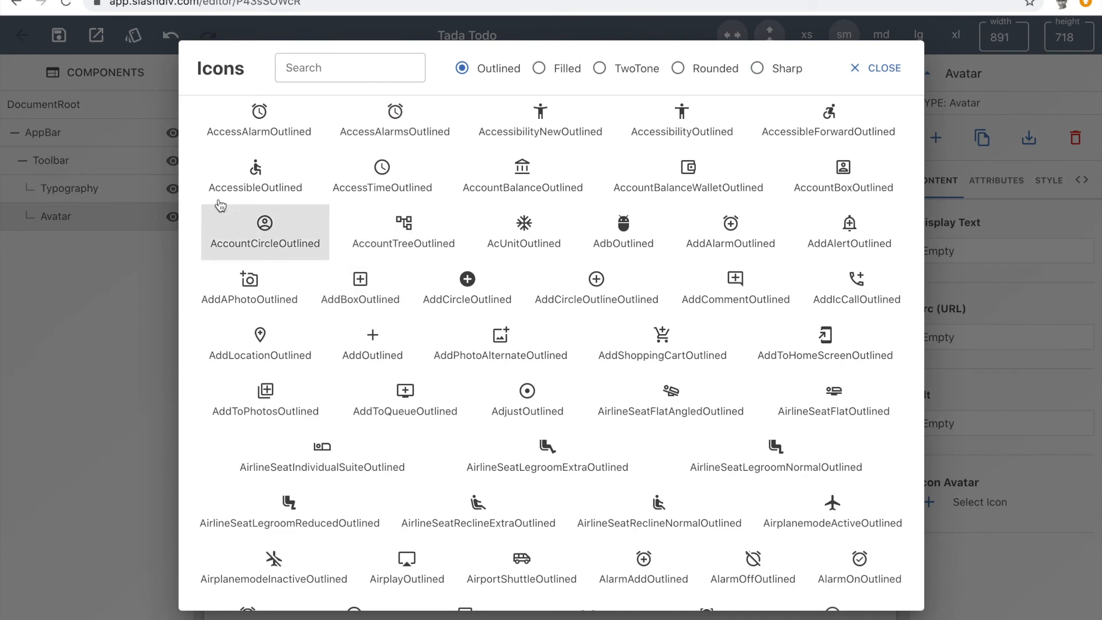
scroll(612, 295, "down", 11)
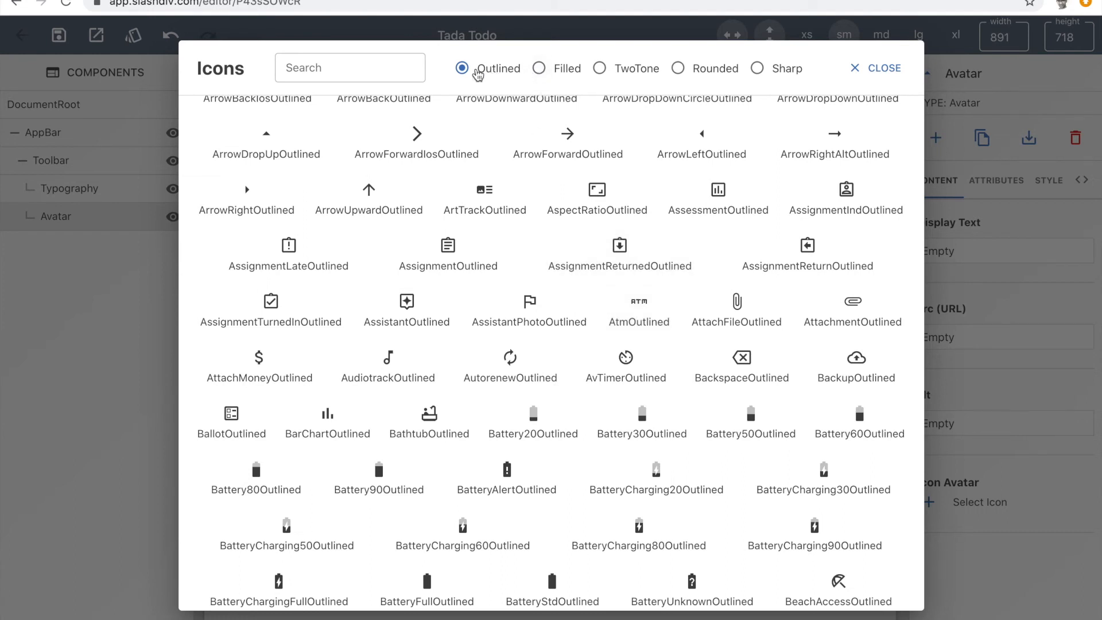
left_click(540, 70)
left_click(340, 67)
type("person")
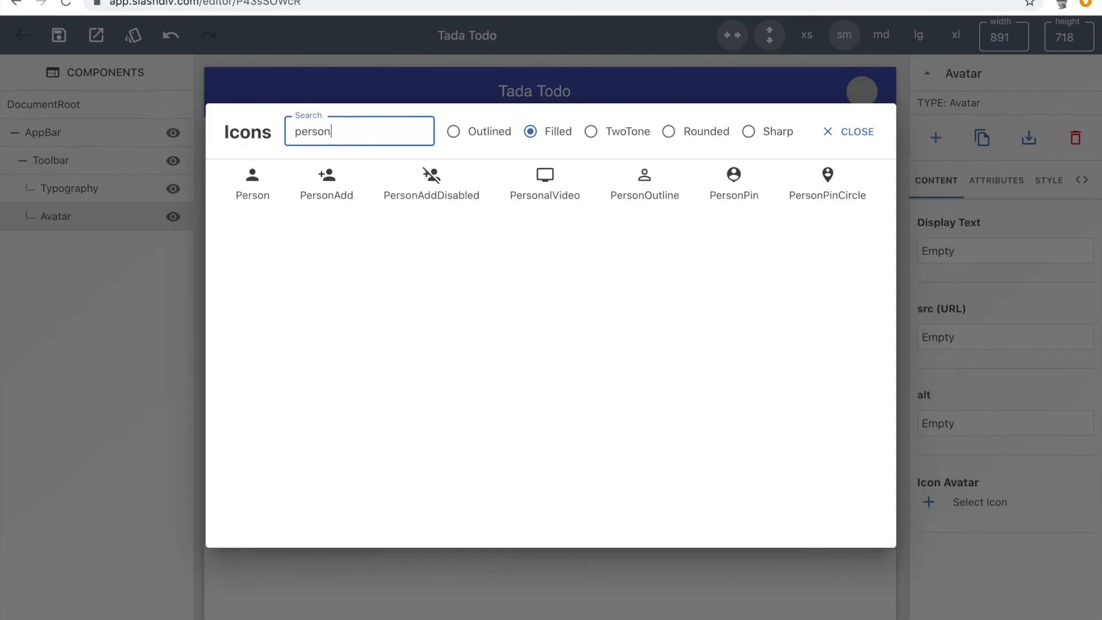
left_click(253, 178)
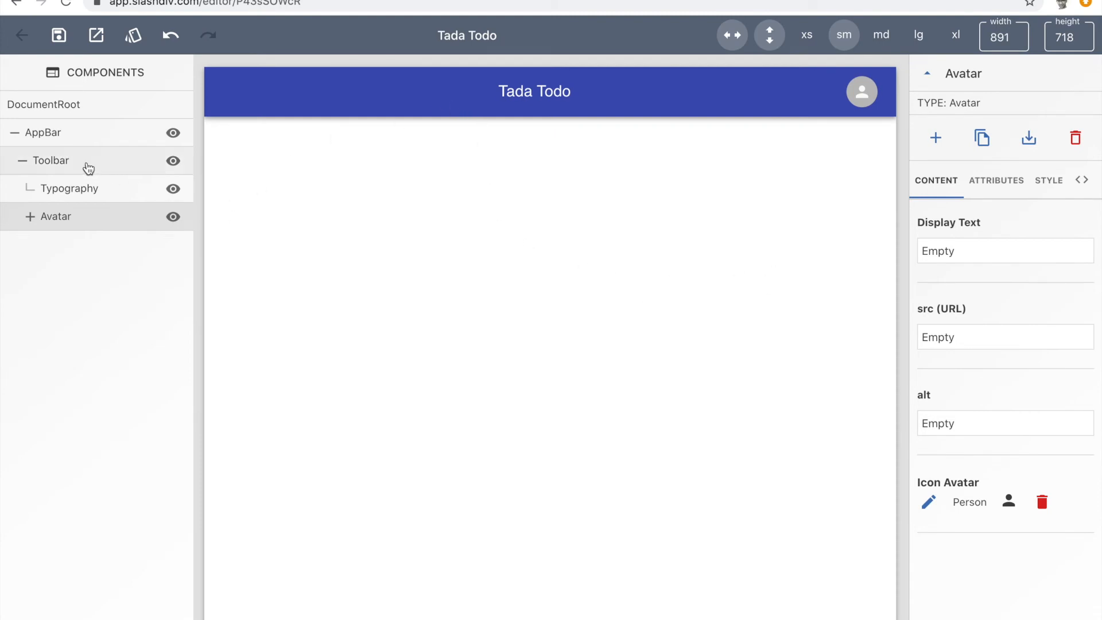
Step: Try heights of 120 and 100 for the AppBar and clear its height setting
left_click(86, 137)
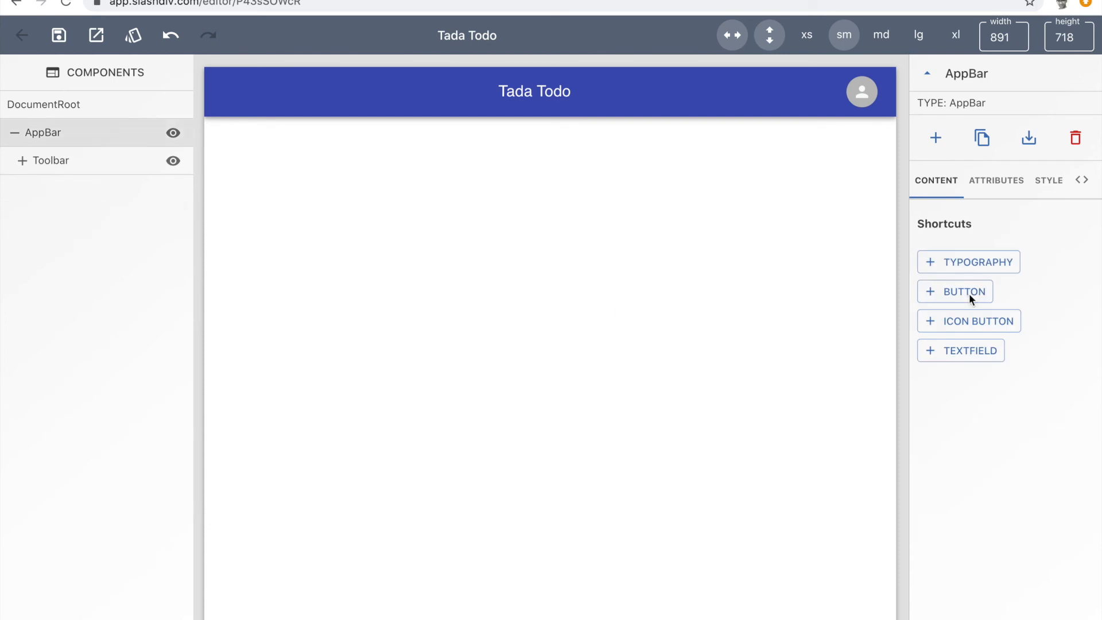
left_click(1047, 186)
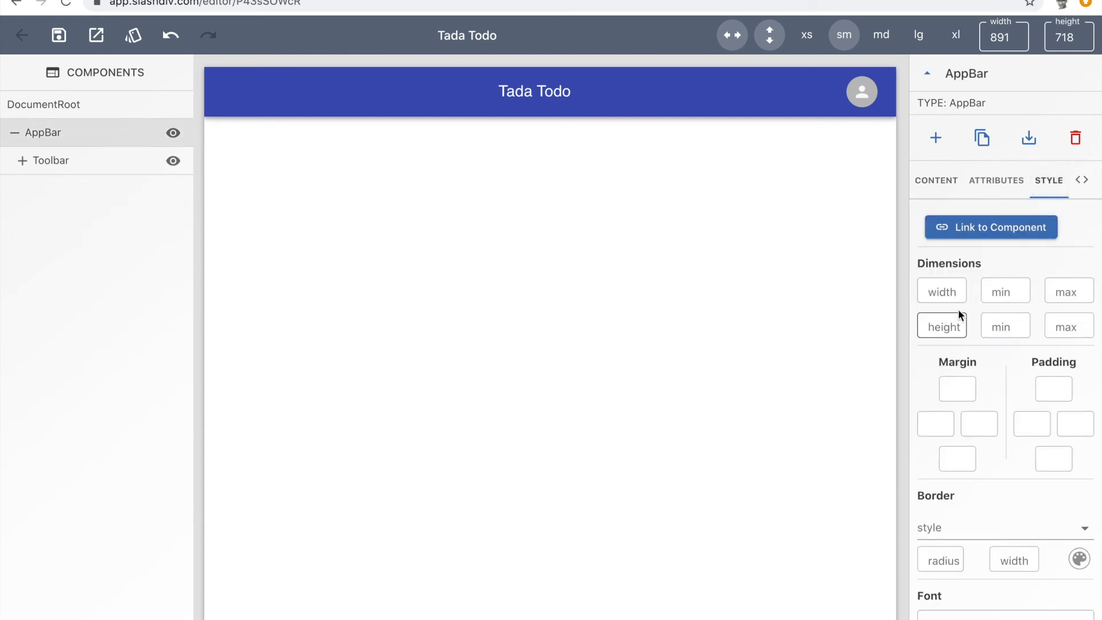
left_click(937, 291)
left_click(944, 326)
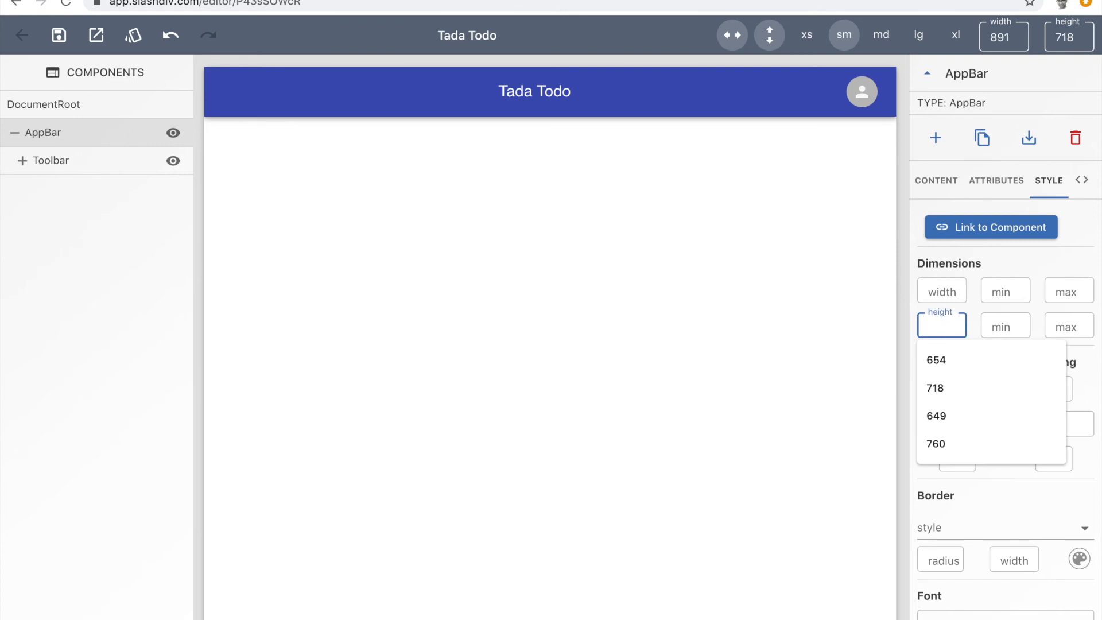
type("120")
double_click(929, 328)
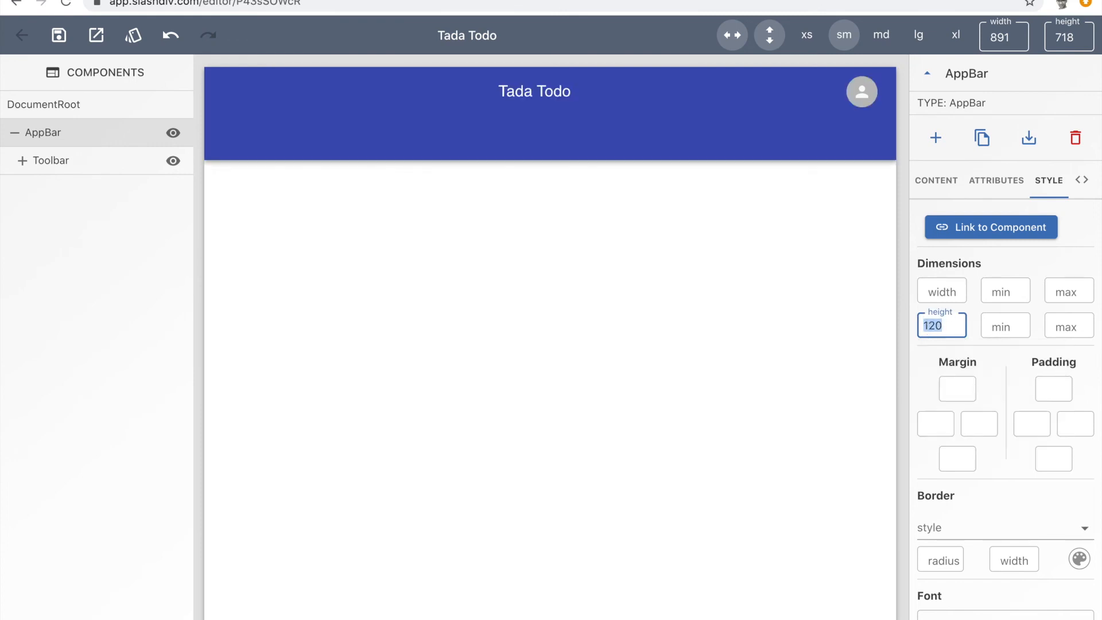
type("100")
double_click(935, 328)
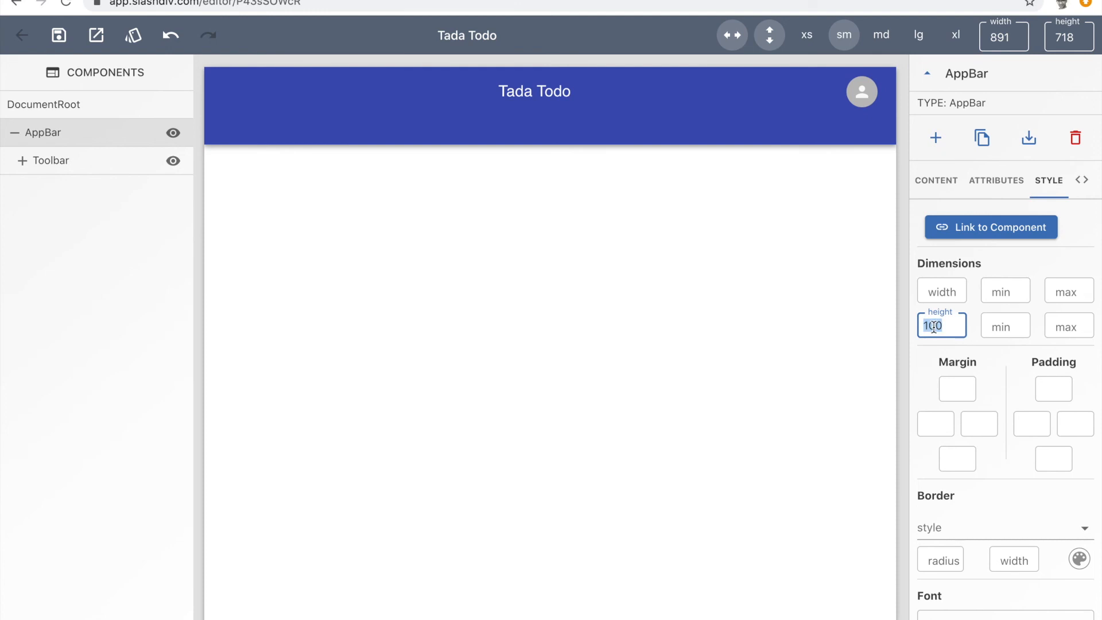
key("BackSpace")
left_click(705, 303)
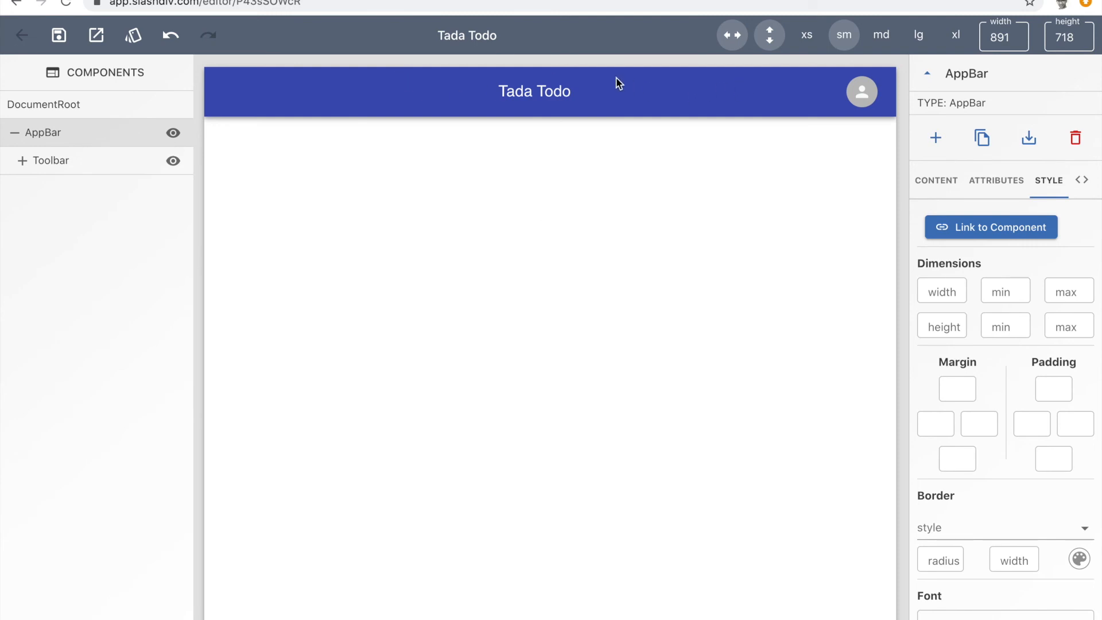
Step: Copy the Appbar's hex color 5A86C9 from the Todo design in Figma and set it as the main primary color in the Slashdiv theme palette
key("ctrl+Tab")
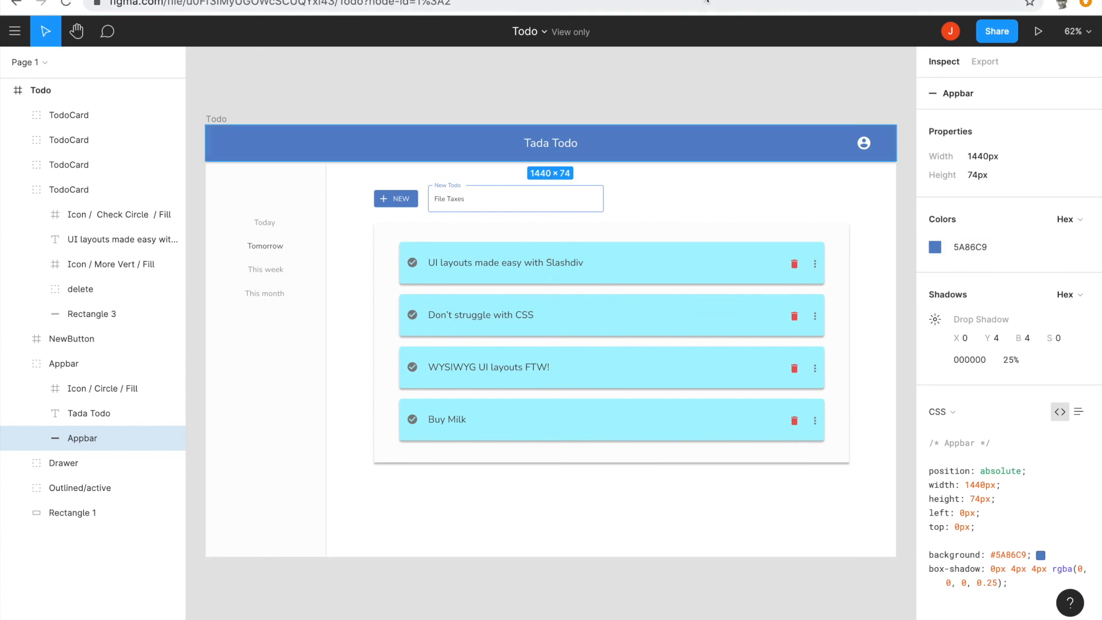
left_click(969, 248)
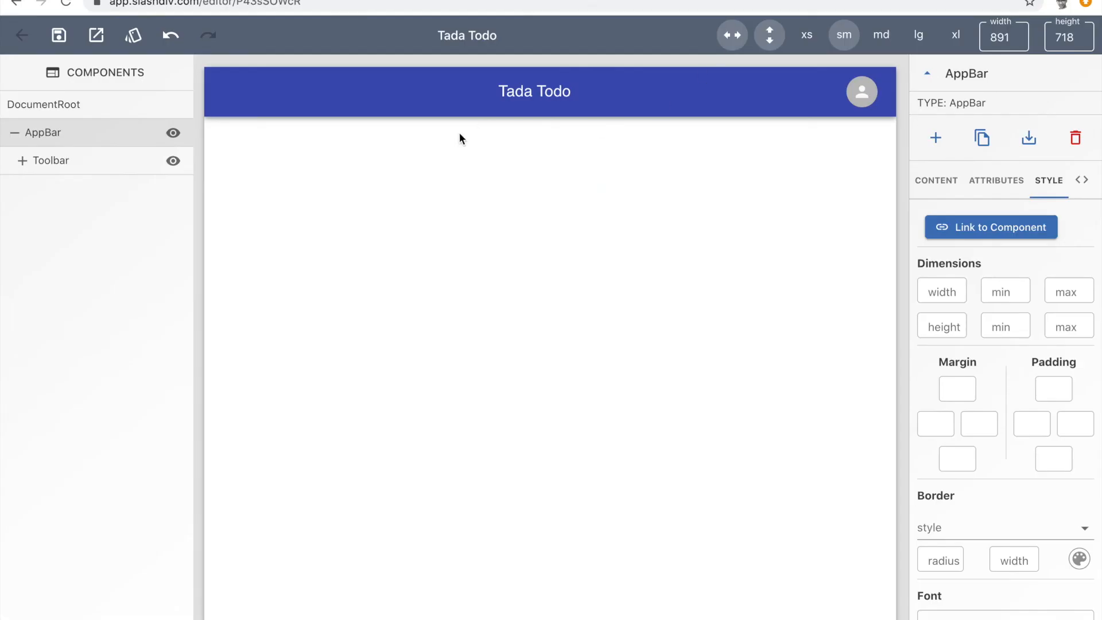
left_click(132, 37)
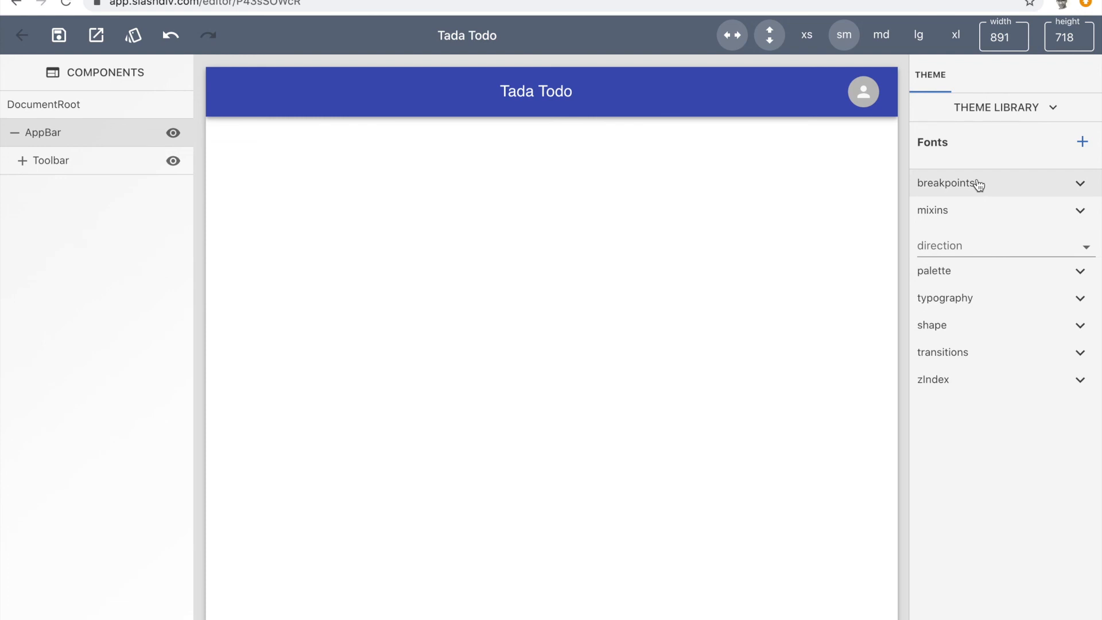
left_click(964, 277)
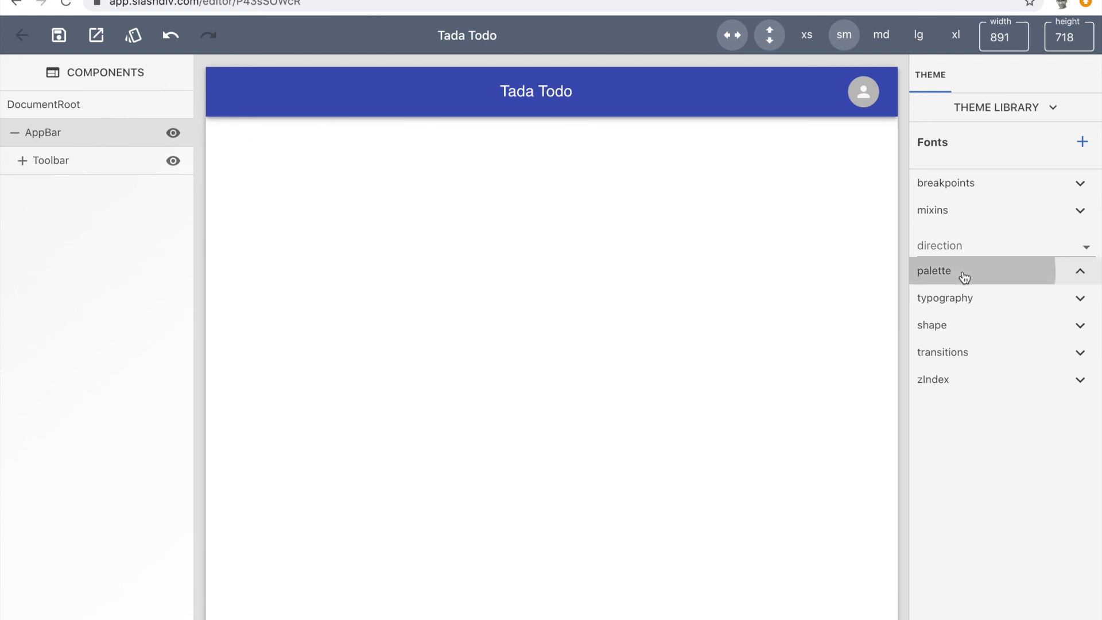
scroll(961, 269, "down", 2)
left_click(958, 258)
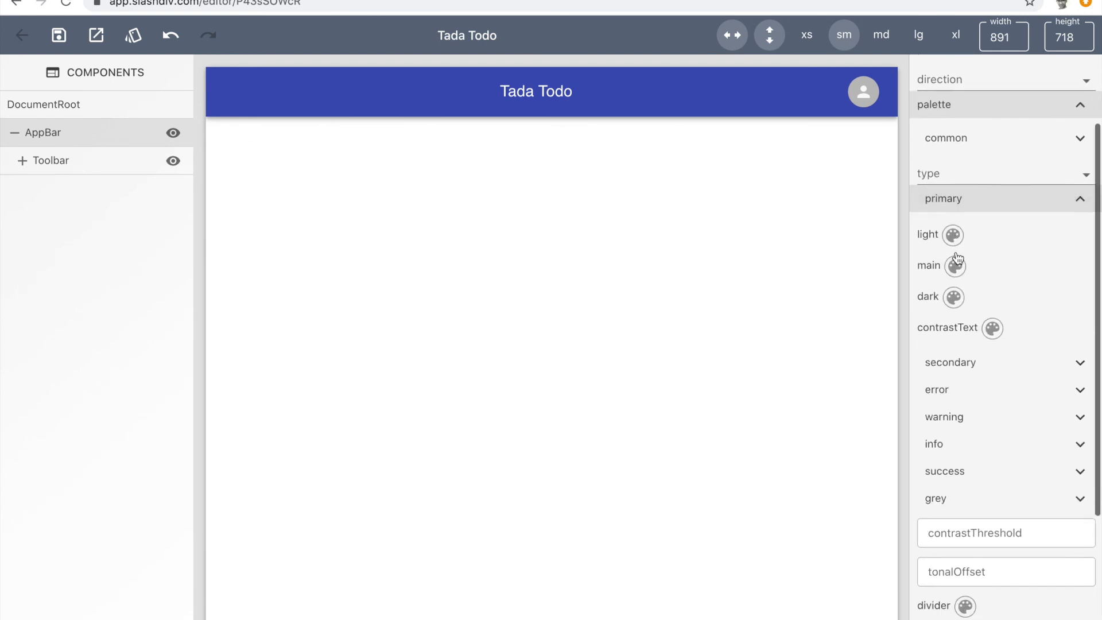
scroll(957, 245, "down", 2)
left_click(955, 238)
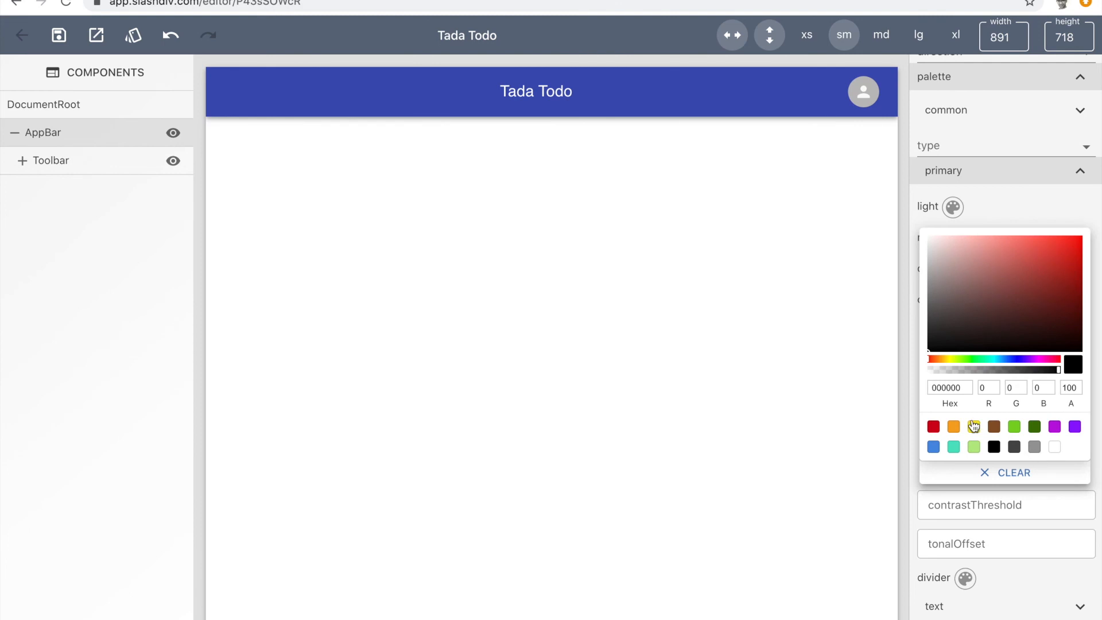
double_click(950, 388)
key("ctrl+v")
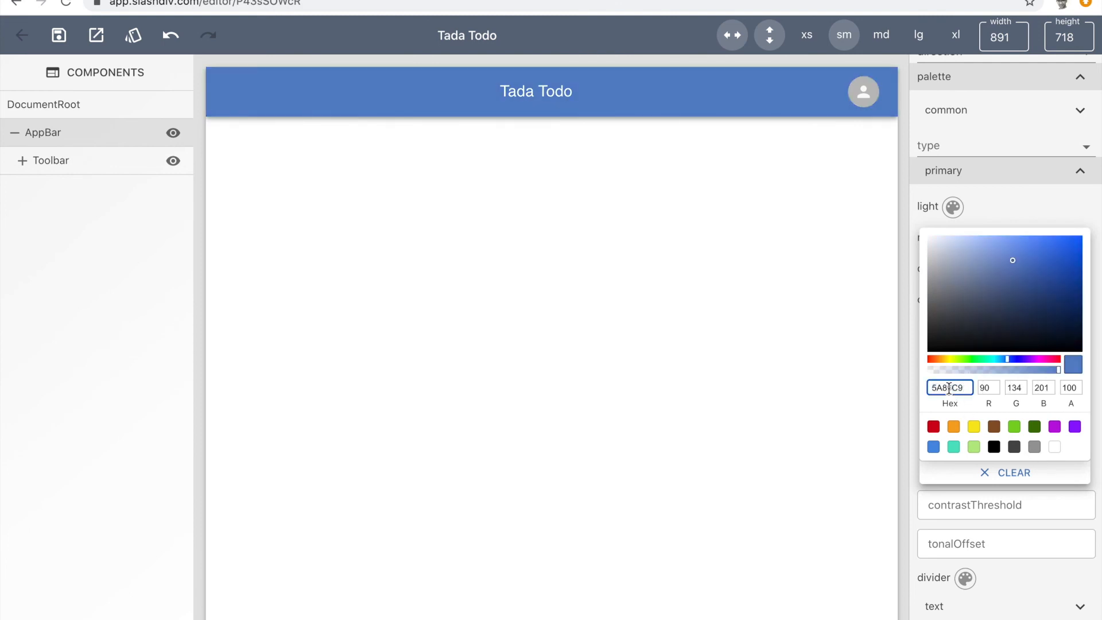
left_click(772, 374)
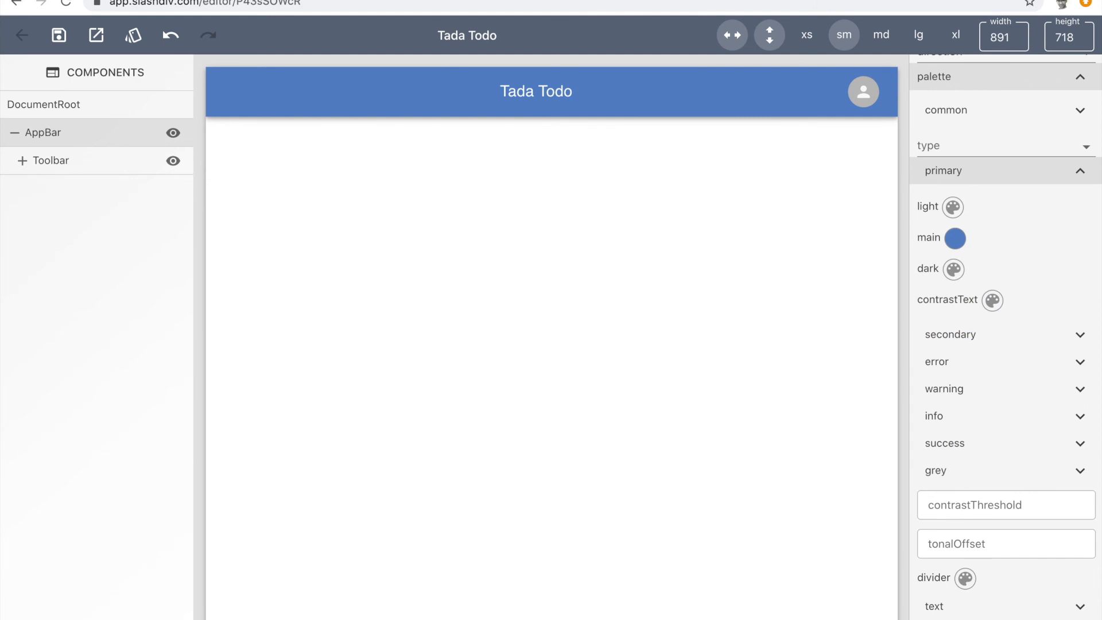
left_click(1080, 171)
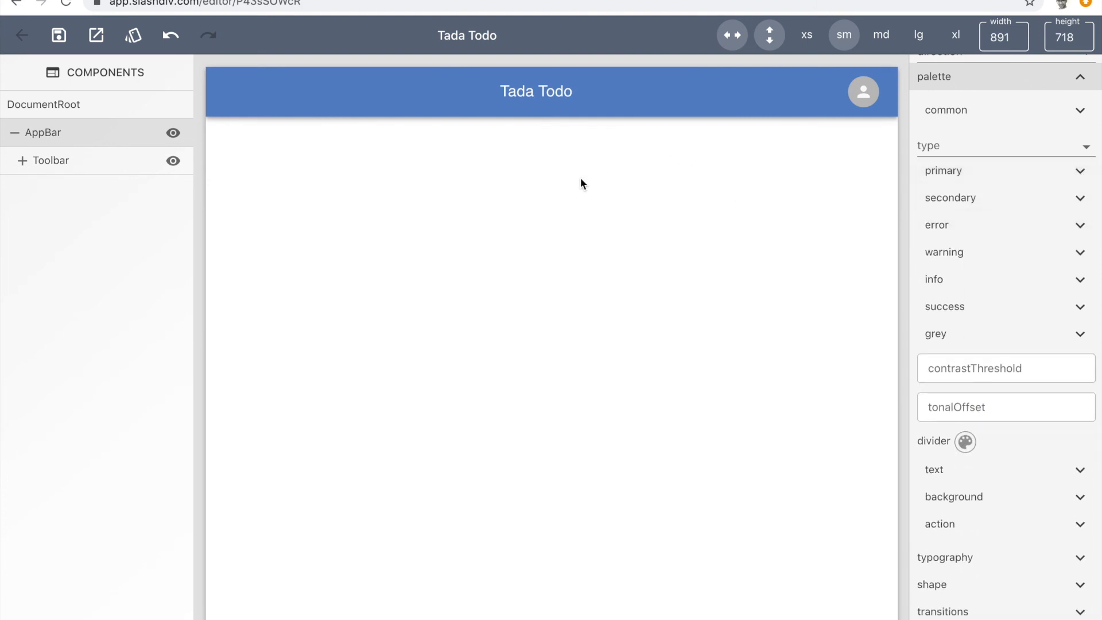